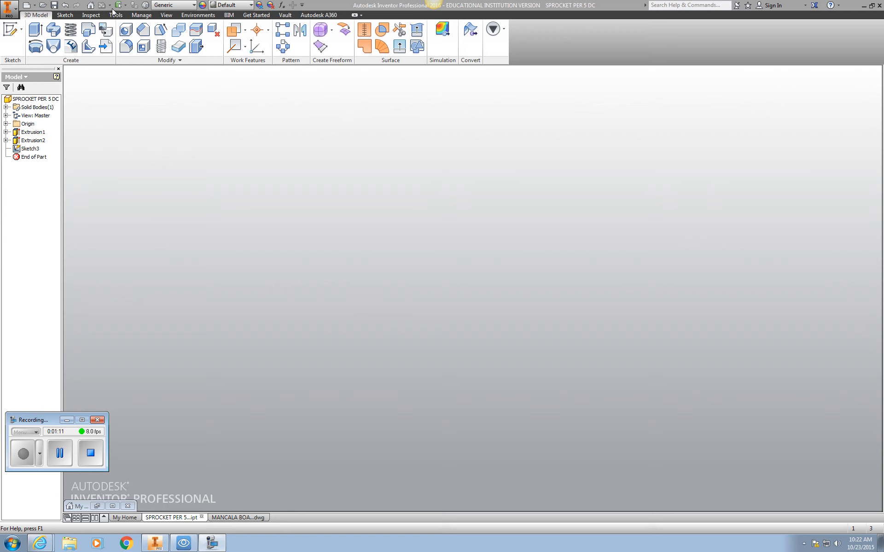
Create a new part file from the Standard.ipt template.
{"action": "left_click", "coordinate": [15, 14]}
{"action": "left_click", "coordinate": [29, 42]}
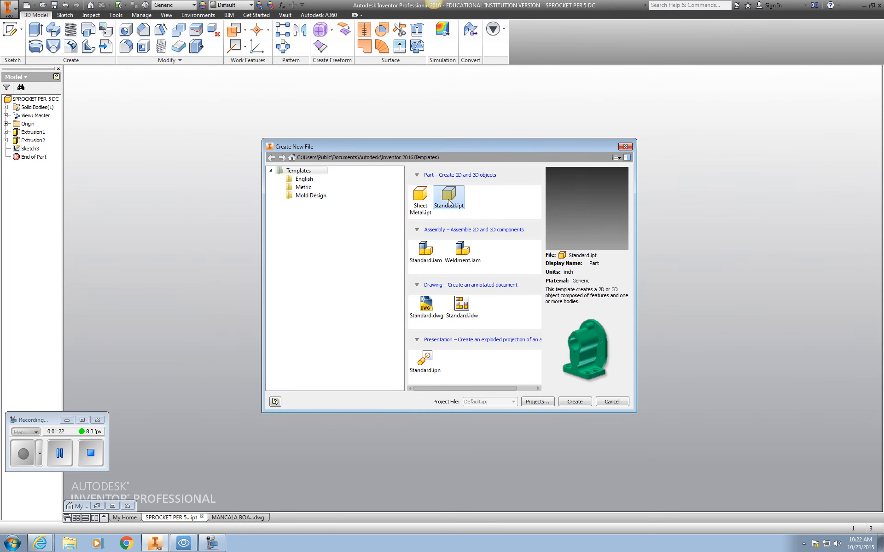
{"action": "double_click", "coordinate": [449, 202]}
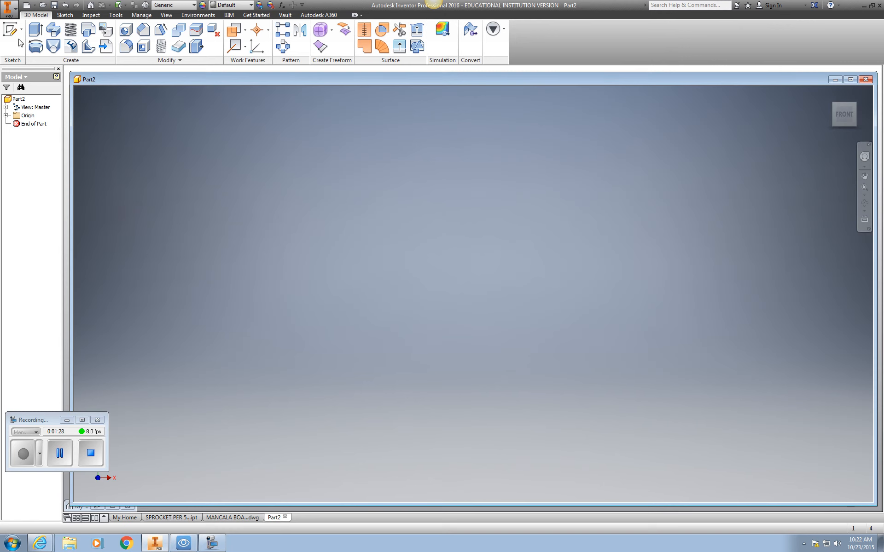
Start a 2D sketch on the XZ plane.
{"action": "left_click", "coordinate": [65, 15]}
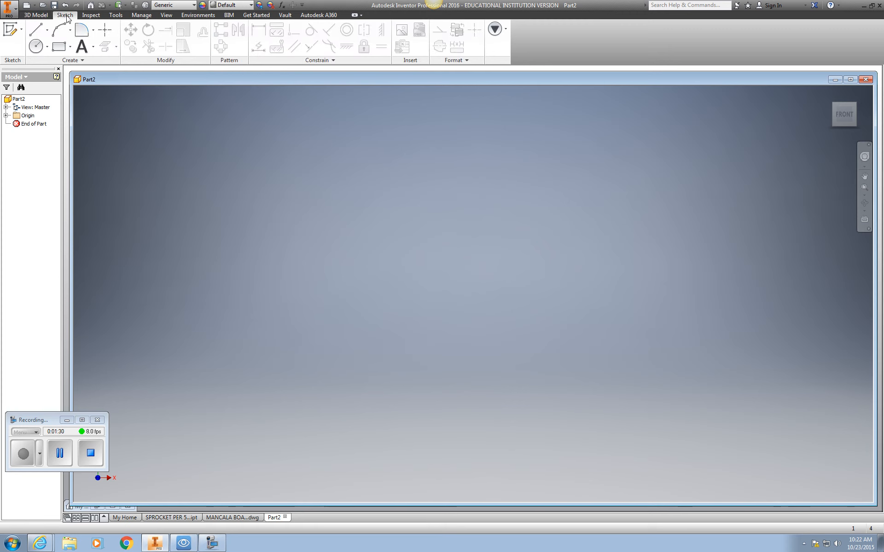
{"action": "left_click", "coordinate": [21, 29]}
{"action": "left_click", "coordinate": [22, 52]}
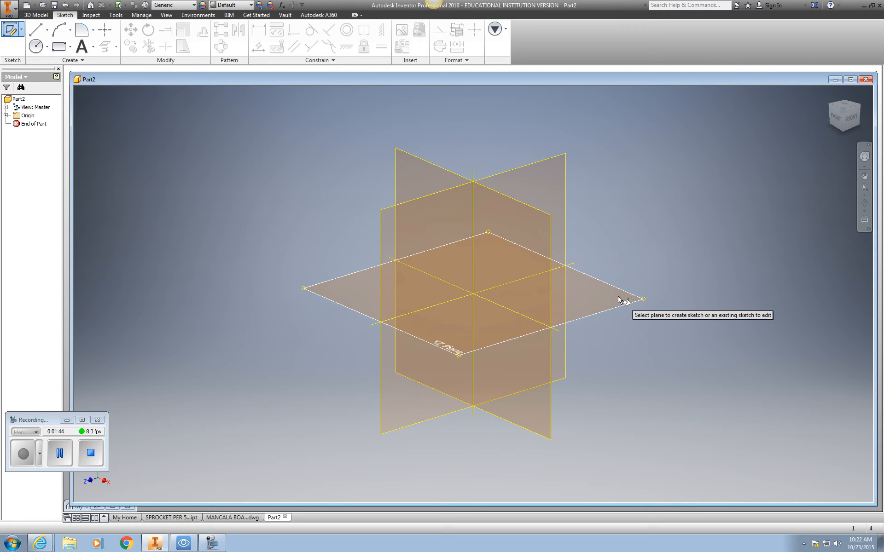
{"action": "left_click", "coordinate": [586, 296]}
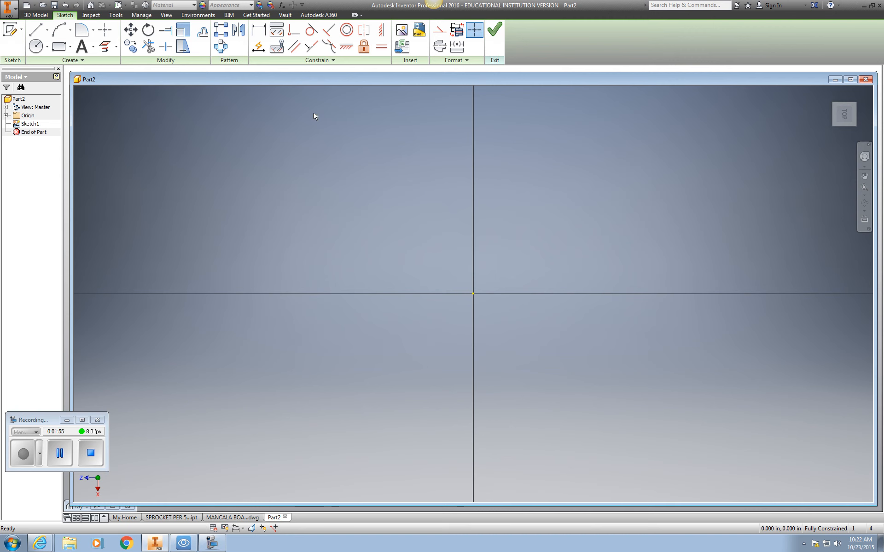
Draw a center-point circle at the sketch origin with a diameter of 63 in.
{"action": "left_click", "coordinate": [47, 47]}
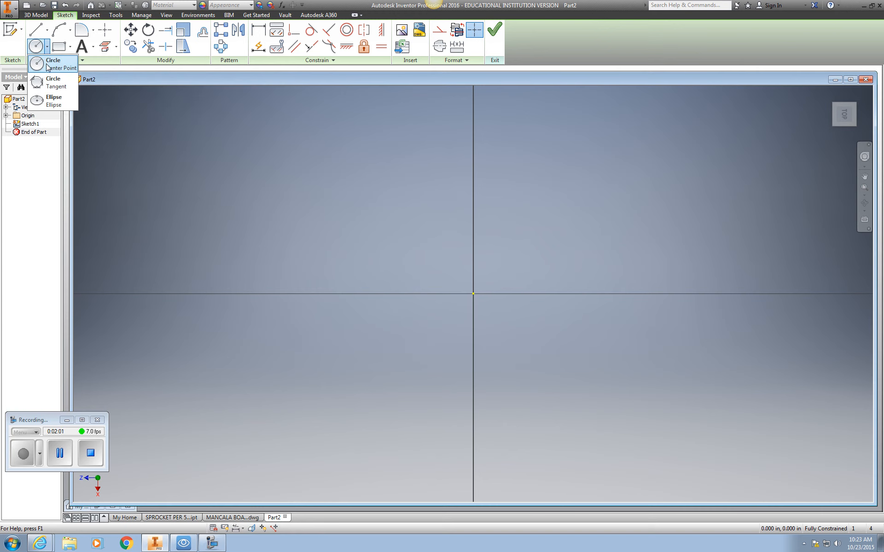
{"action": "left_click", "coordinate": [48, 66]}
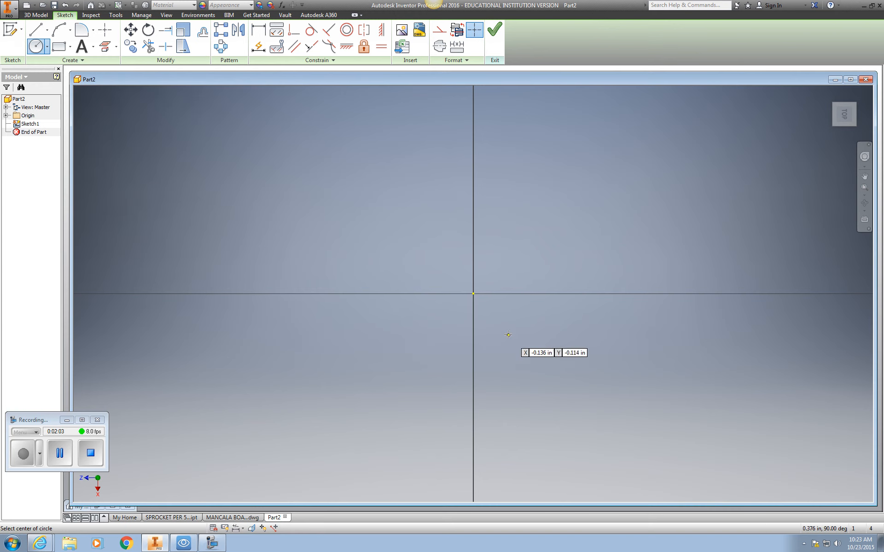
{"action": "left_click", "coordinate": [473, 293]}
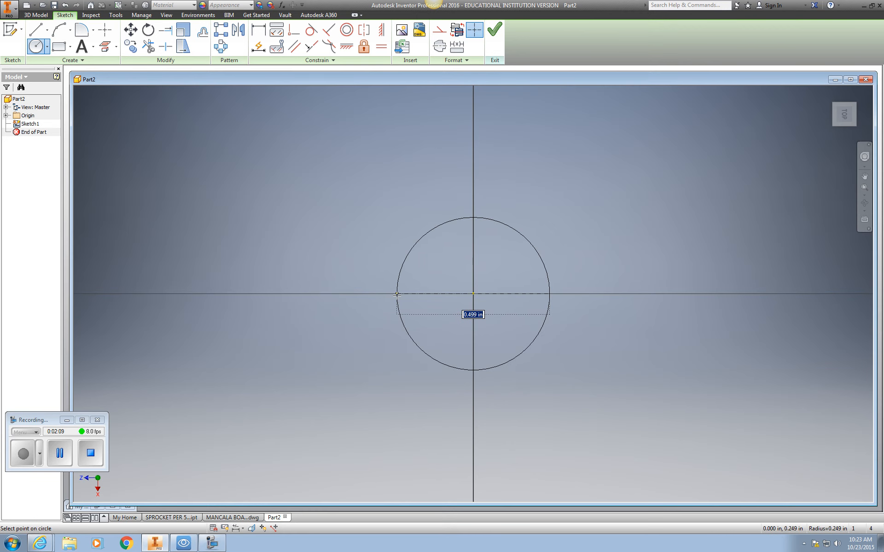
{"action": "type", "text": "63"}
{"action": "key", "text": "Return"}
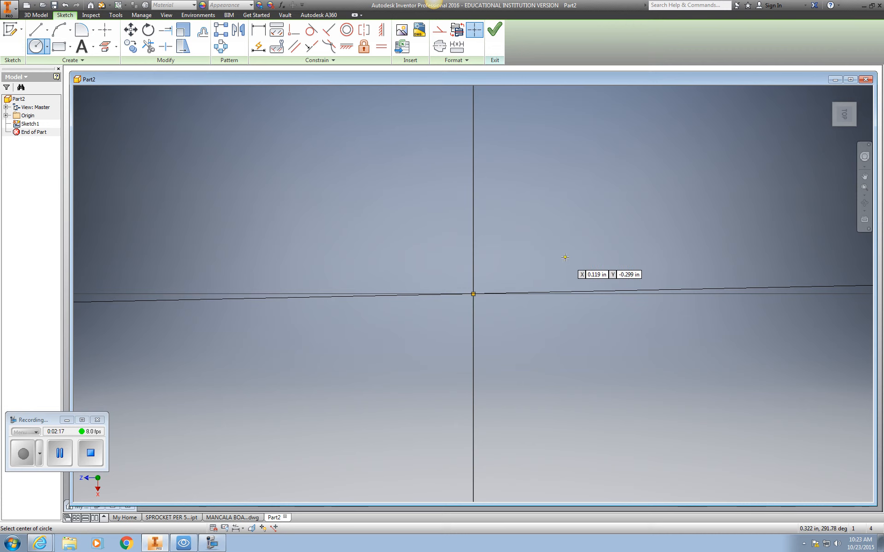
Fit the whole circle in view and center it in the sketch window.
{"action": "left_click", "coordinate": [864, 196]}
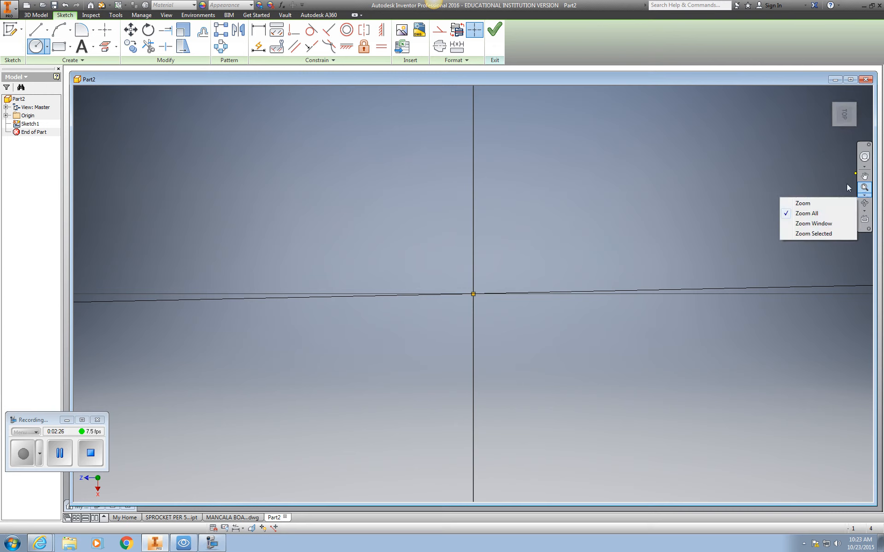
{"action": "left_click", "coordinate": [806, 206]}
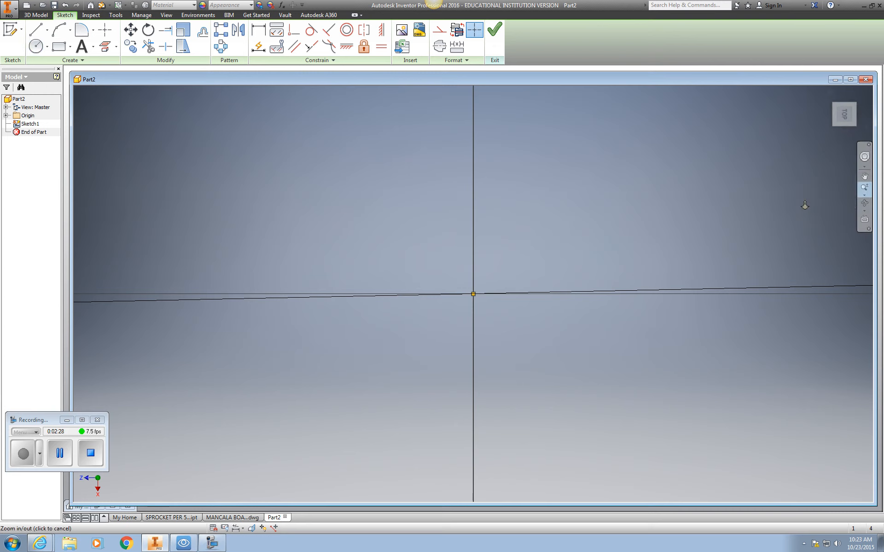
{"action": "left_click", "coordinate": [864, 197]}
{"action": "left_click", "coordinate": [807, 213]}
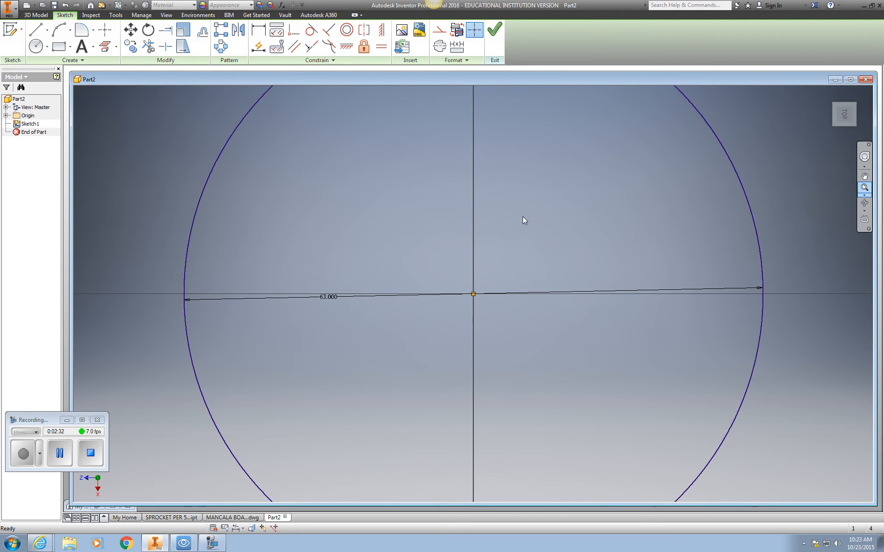
{"action": "scroll", "coordinate": [528, 220], "scroll_direction": "down", "scroll_amount": 5}
{"action": "scroll", "coordinate": [531, 220], "scroll_direction": "up", "scroll_amount": 7}
{"action": "scroll", "coordinate": [533, 221], "scroll_direction": "down", "scroll_amount": 3}
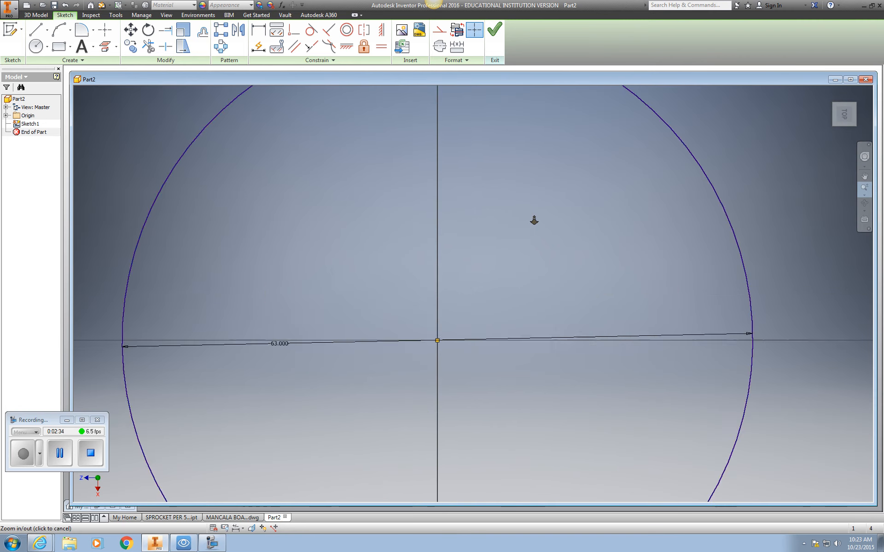
{"action": "scroll", "coordinate": [534, 221], "scroll_direction": "up", "scroll_amount": 3}
{"action": "scroll", "coordinate": [525, 199], "scroll_direction": "down", "scroll_amount": 1}
{"action": "scroll", "coordinate": [530, 202], "scroll_direction": "down", "scroll_amount": 1}
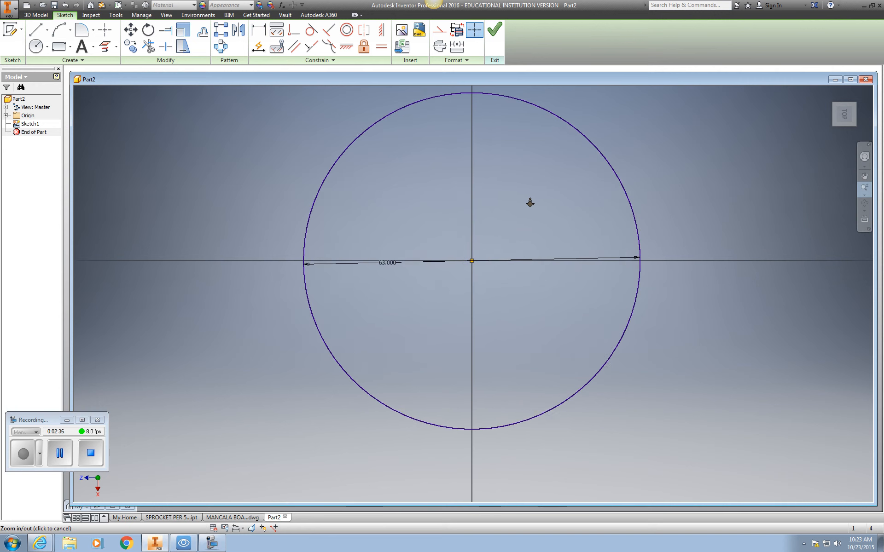
{"action": "middle_click_drag", "start_coordinate": [530, 202], "coordinate": [497, 207]}
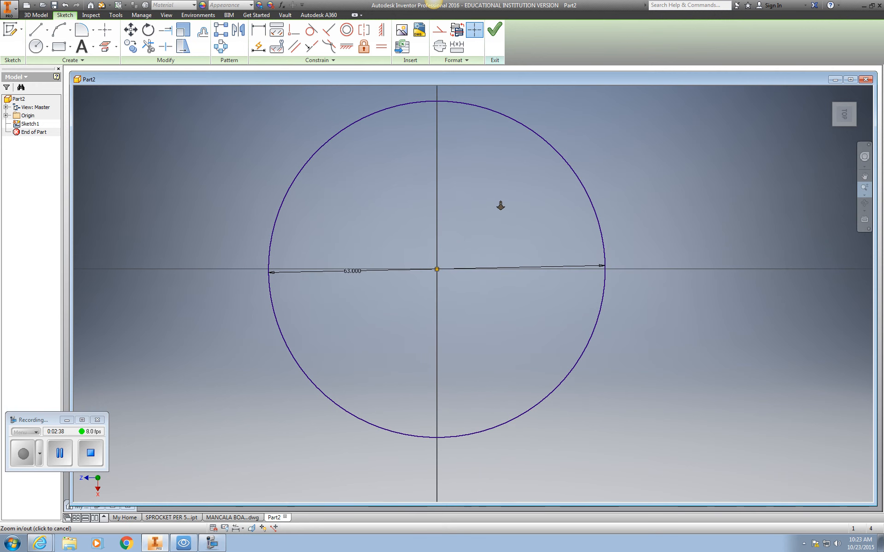
Delete the circle's diameter dimension.
{"action": "key", "text": "c"}
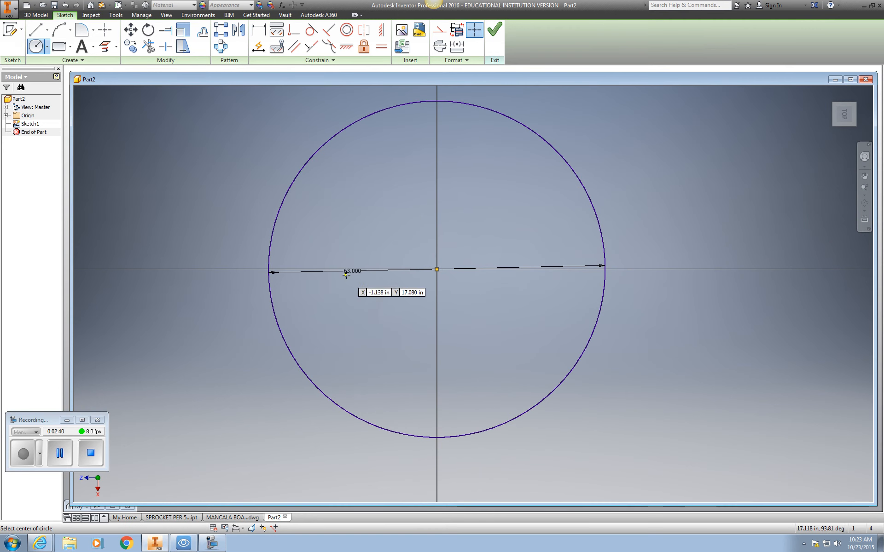
{"action": "key", "text": "Escape"}
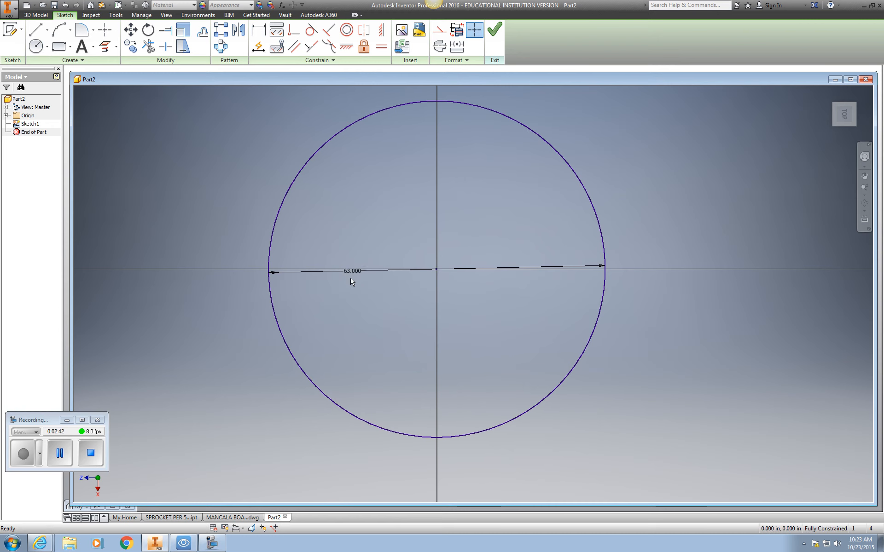
{"action": "left_click", "coordinate": [353, 274]}
{"action": "key", "text": "Delete"}
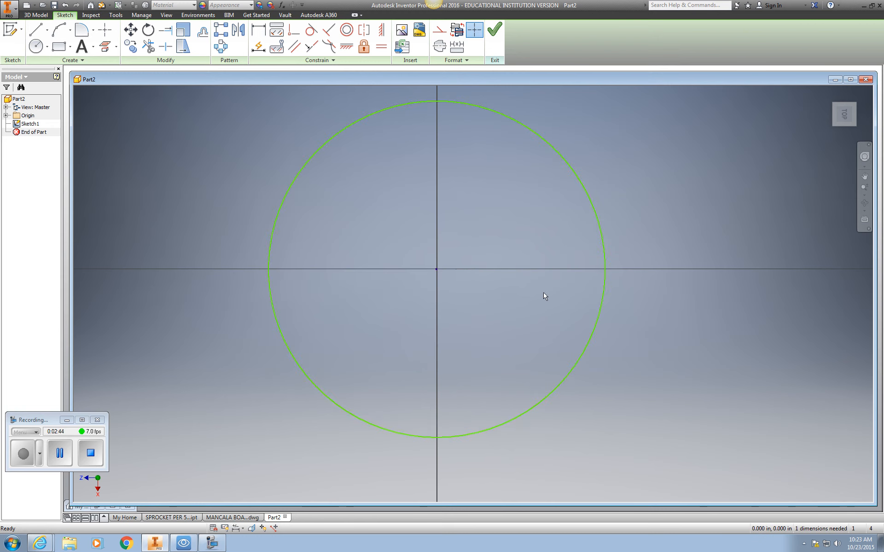
Finish the sketch and fit the circle in the 3D view.
{"action": "scroll", "coordinate": [542, 293], "scroll_direction": "down", "scroll_amount": 5}
{"action": "scroll", "coordinate": [542, 293], "scroll_direction": "up", "scroll_amount": 5}
{"action": "key", "text": "F2"}
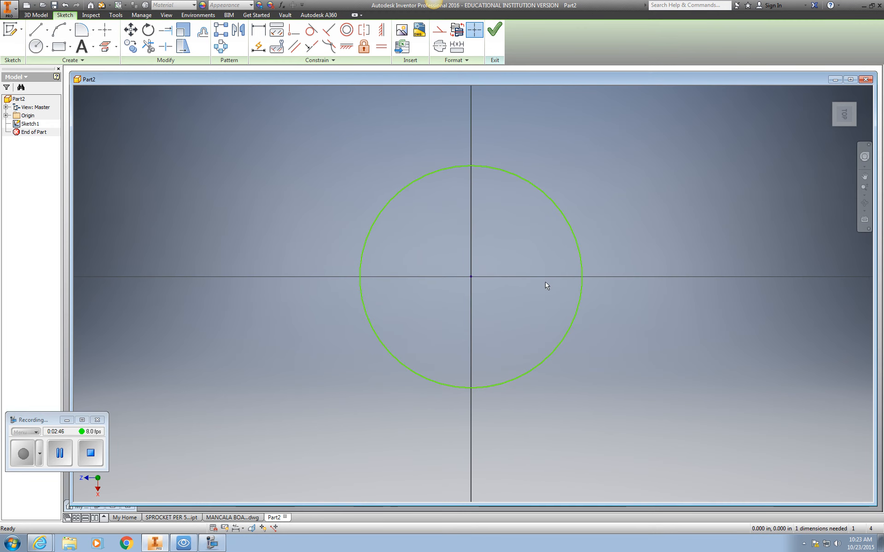
{"action": "left_click_drag", "start_coordinate": [525, 280], "coordinate": [513, 276]}
{"action": "key", "text": "Escape"}
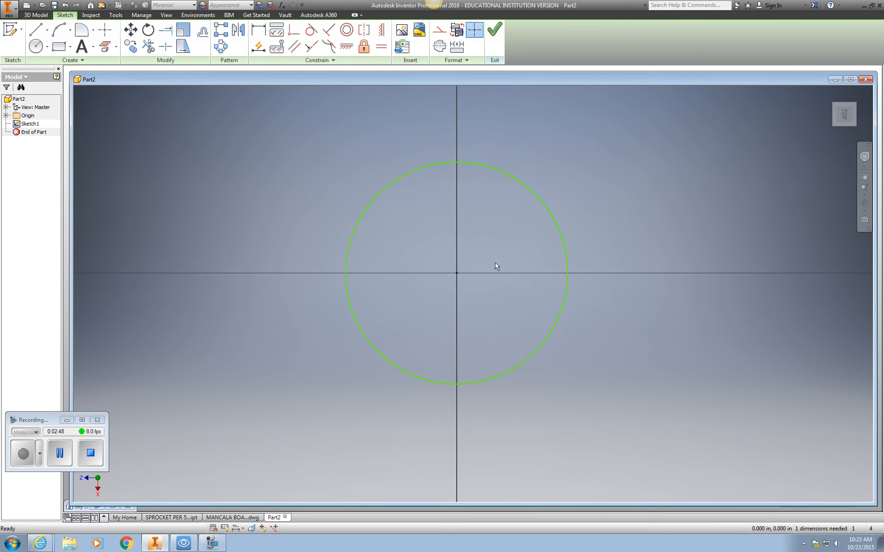
{"action": "left_click", "coordinate": [495, 31]}
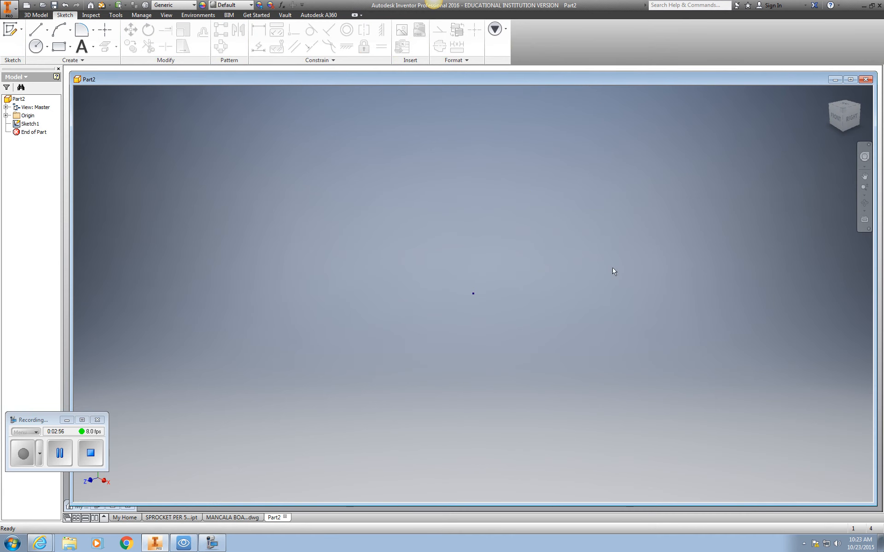
{"action": "left_click", "coordinate": [865, 197]}
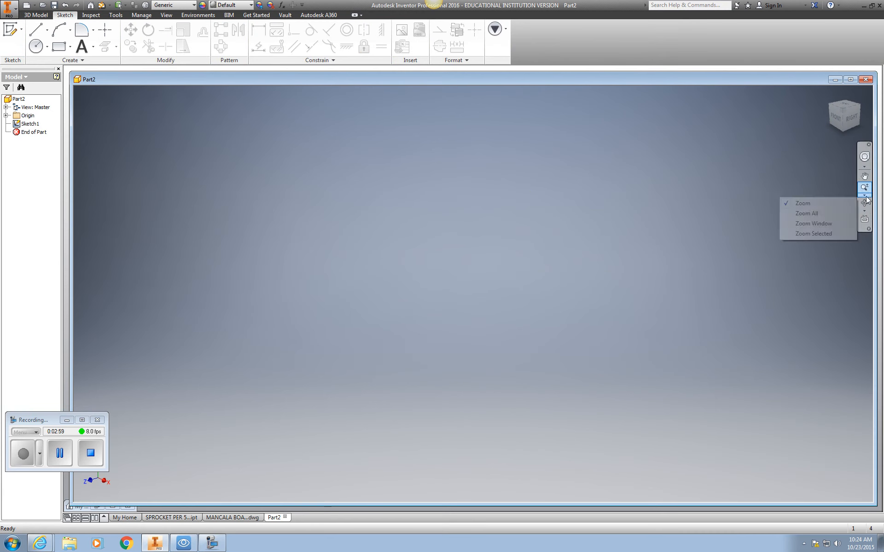
{"action": "left_click", "coordinate": [808, 215]}
{"action": "scroll", "coordinate": [531, 298], "scroll_direction": "up", "scroll_amount": 2}
{"action": "middle_click_drag", "start_coordinate": [530, 299], "coordinate": [520, 287]}
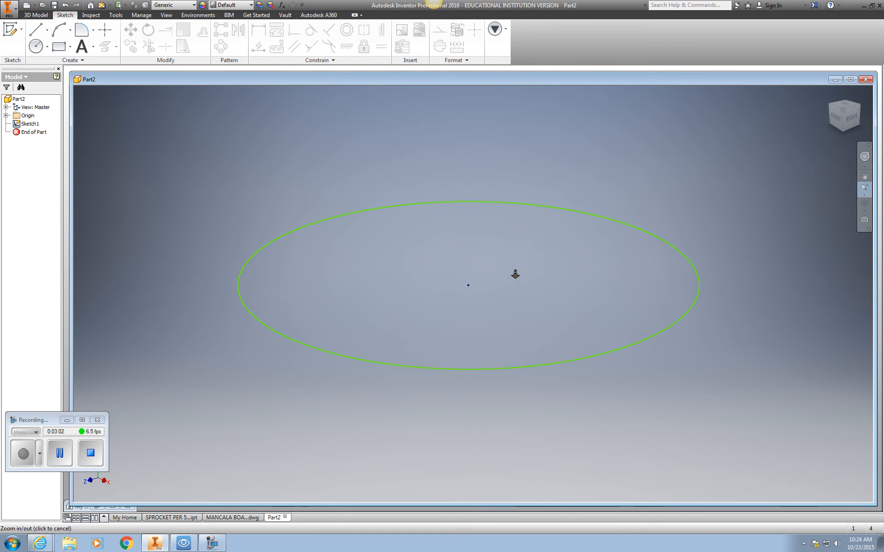
Cycle the ribbon through its minimized display states and restore it to full size.
{"action": "left_click", "coordinate": [40, 16]}
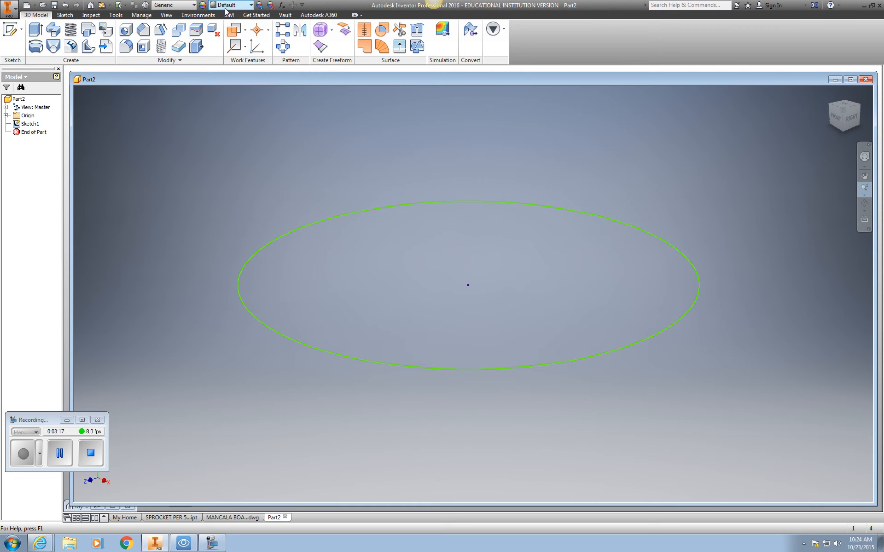
{"action": "left_click", "coordinate": [355, 17]}
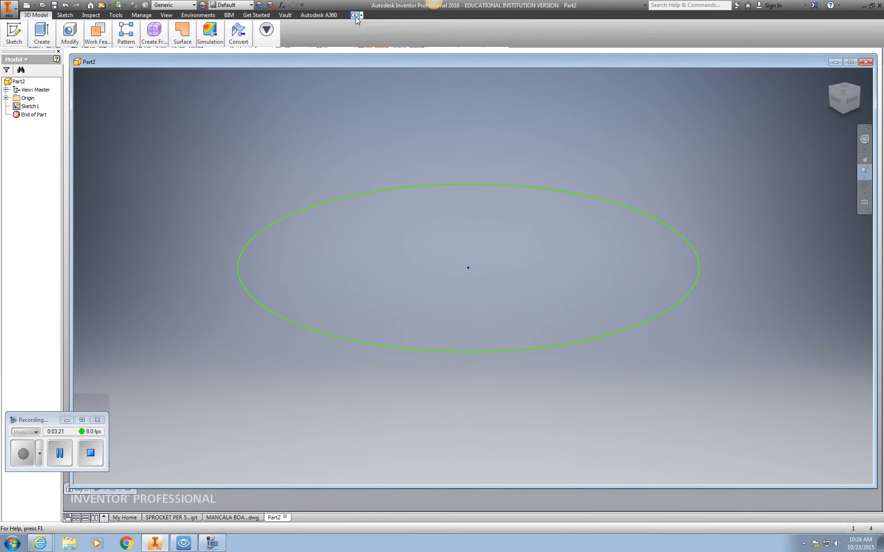
{"action": "left_click", "coordinate": [355, 17]}
{"action": "left_click", "coordinate": [355, 17]}
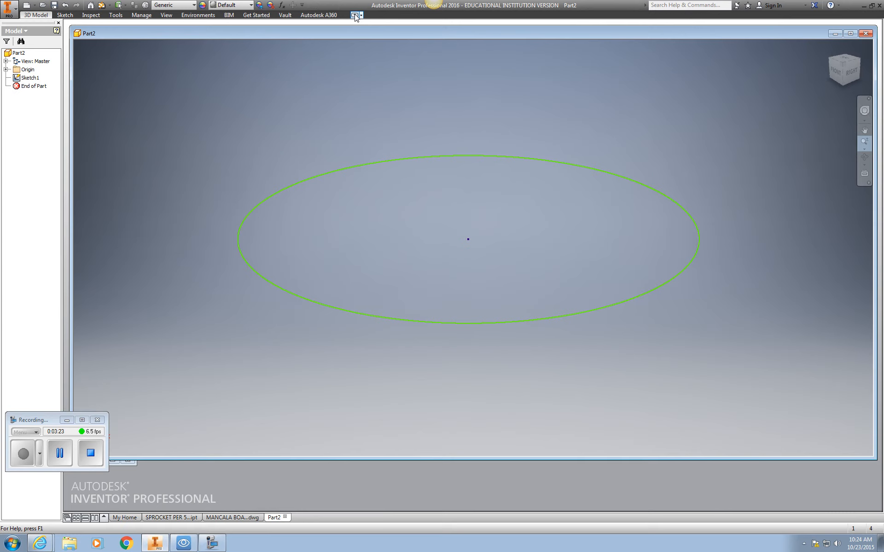
{"action": "left_click", "coordinate": [355, 16]}
{"action": "left_click", "coordinate": [356, 16]}
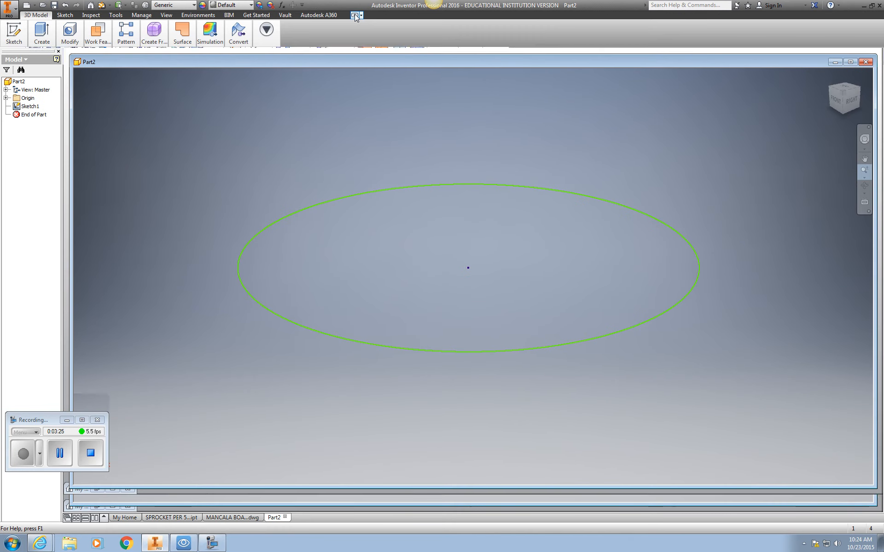
{"action": "left_click", "coordinate": [361, 16]}
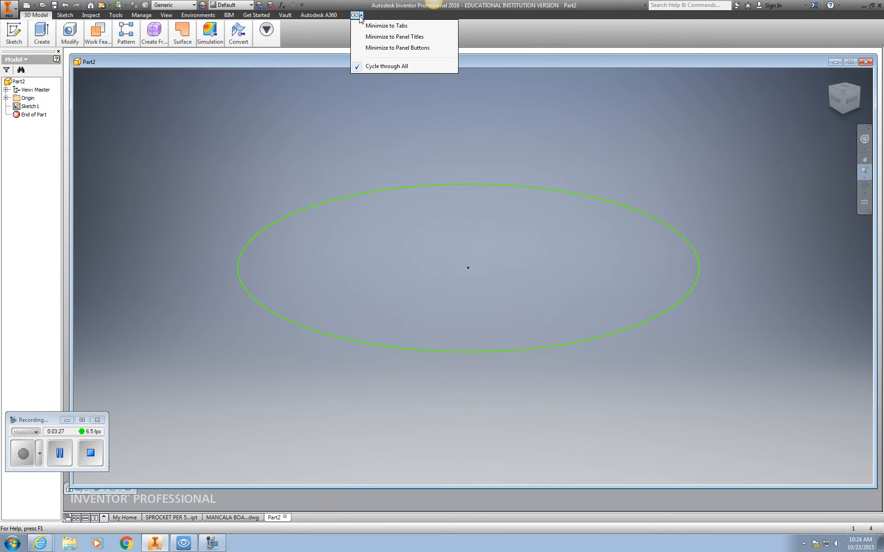
{"action": "left_click", "coordinate": [354, 15]}
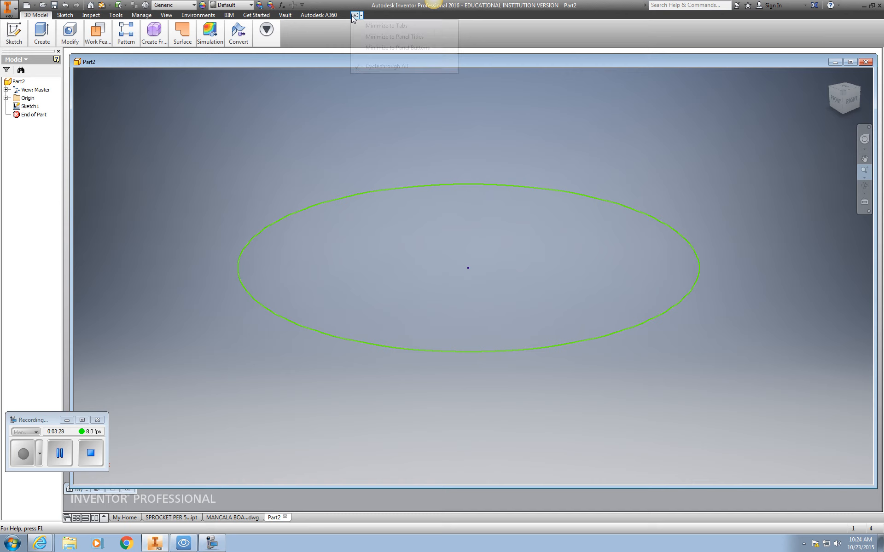
{"action": "left_click", "coordinate": [353, 16]}
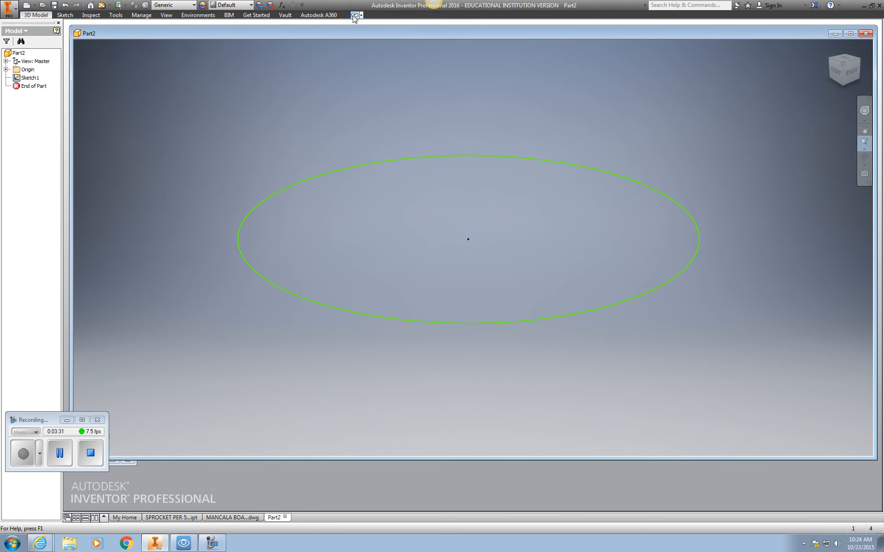
{"action": "left_click", "coordinate": [354, 17]}
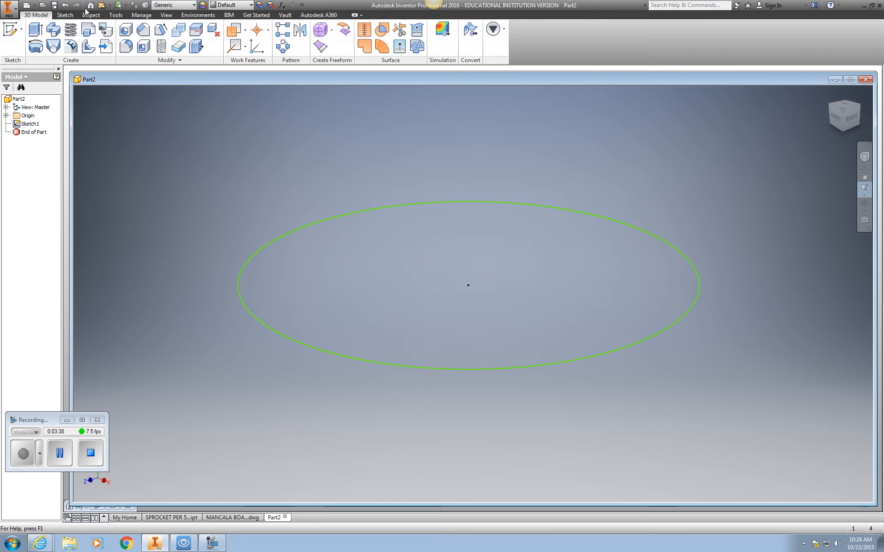
Extrude the circle asymmetrically, 15 in upward and 15 in downward from the sketch plane.
{"action": "left_click", "coordinate": [116, 16]}
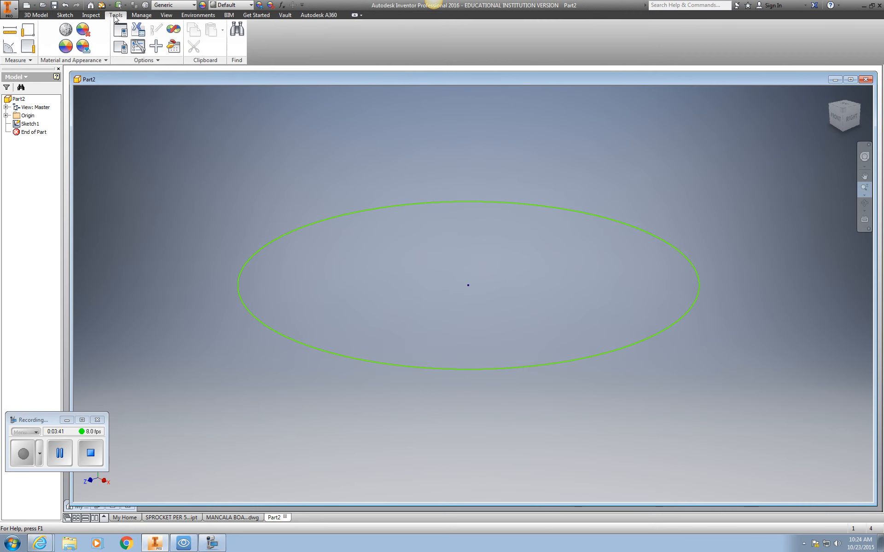
{"action": "left_click", "coordinate": [63, 16]}
{"action": "left_click", "coordinate": [34, 16]}
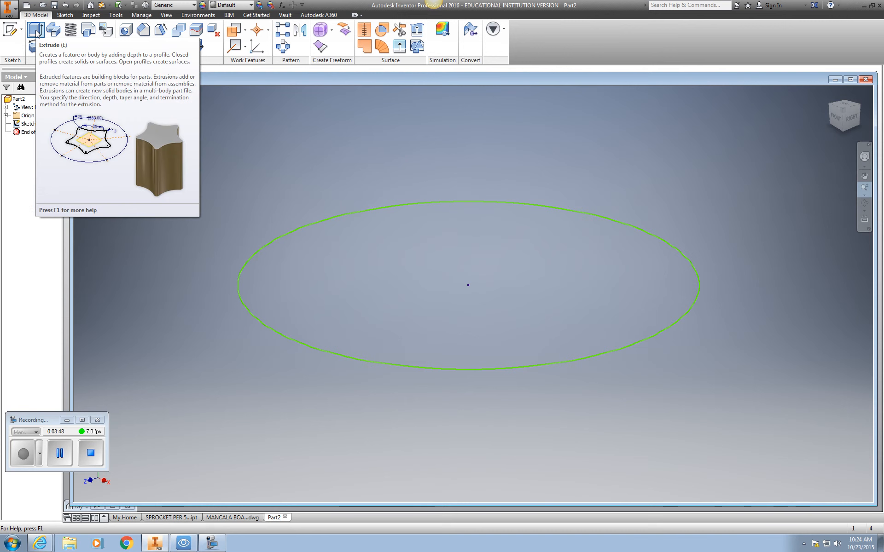
{"action": "left_click", "coordinate": [36, 30]}
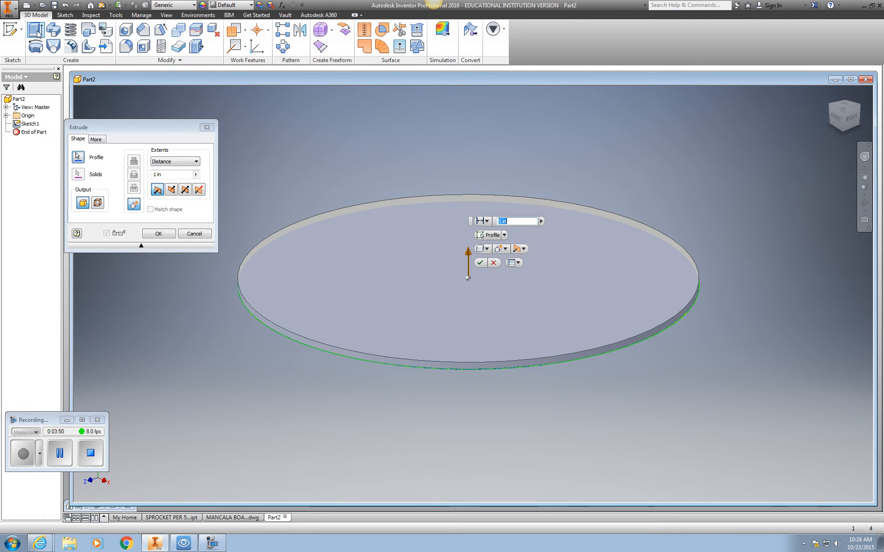
{"action": "left_click", "coordinate": [200, 190]}
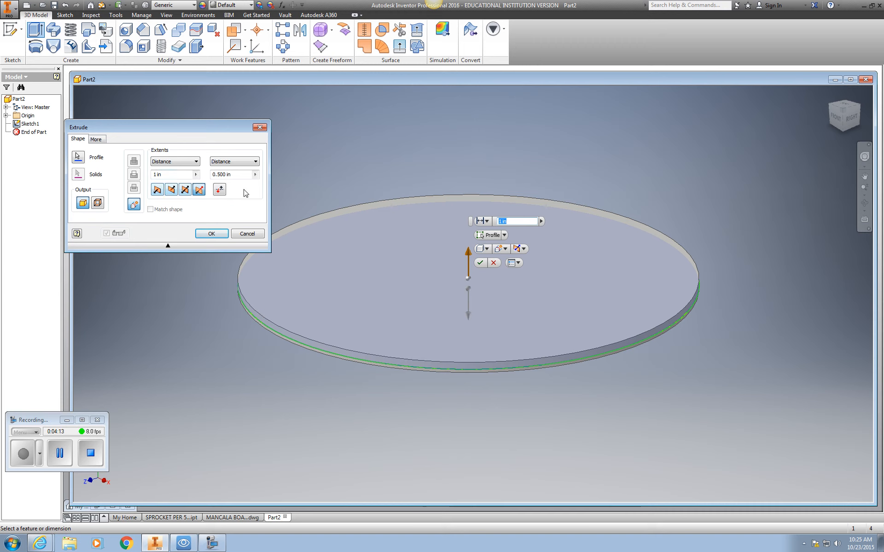
{"action": "double_click", "coordinate": [158, 175]}
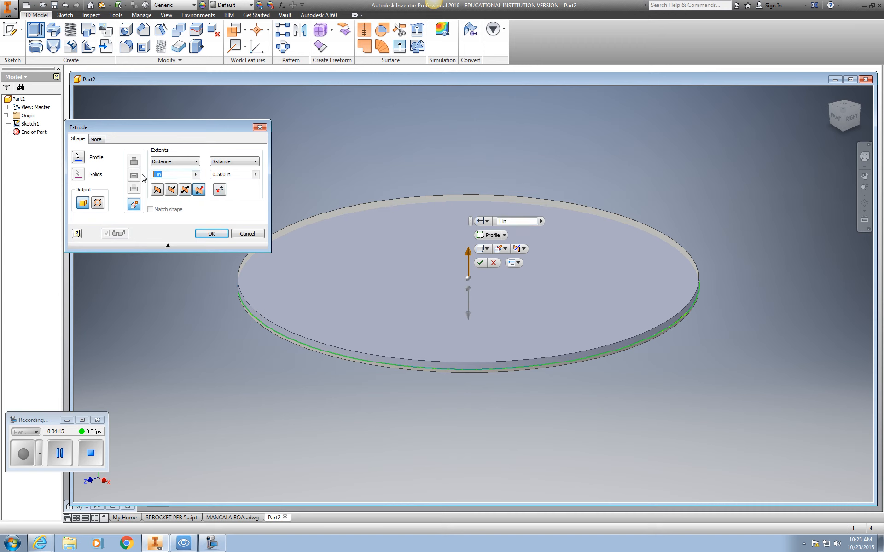
{"action": "type", "text": "15"}
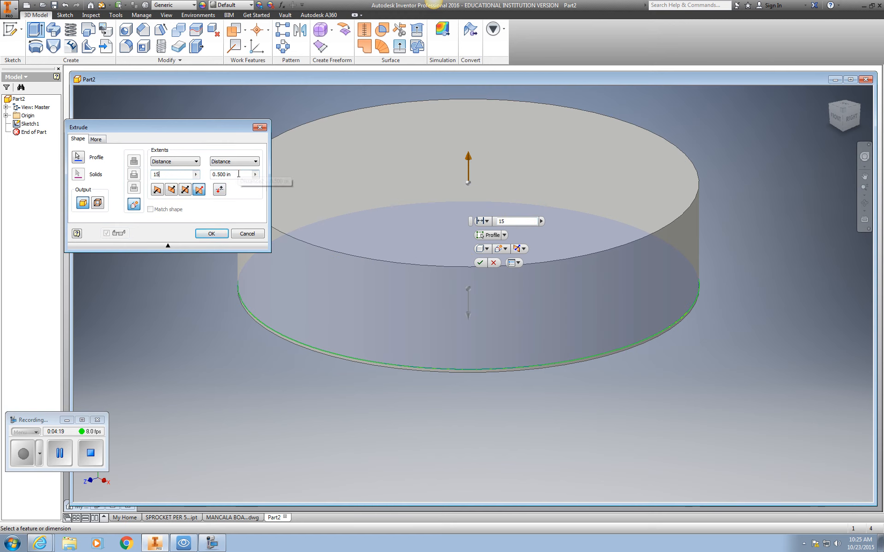
{"action": "left_click_drag", "start_coordinate": [237, 176], "coordinate": [208, 178]}
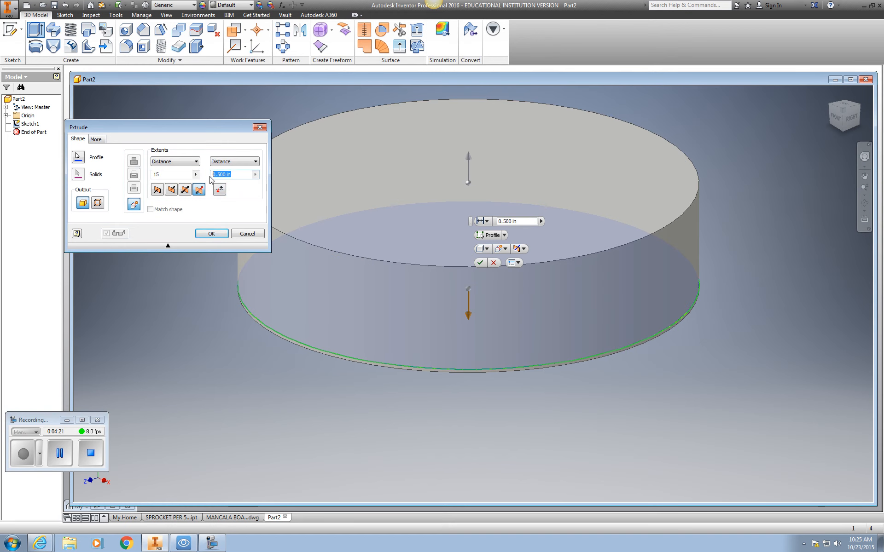
{"action": "type", "text": "15"}
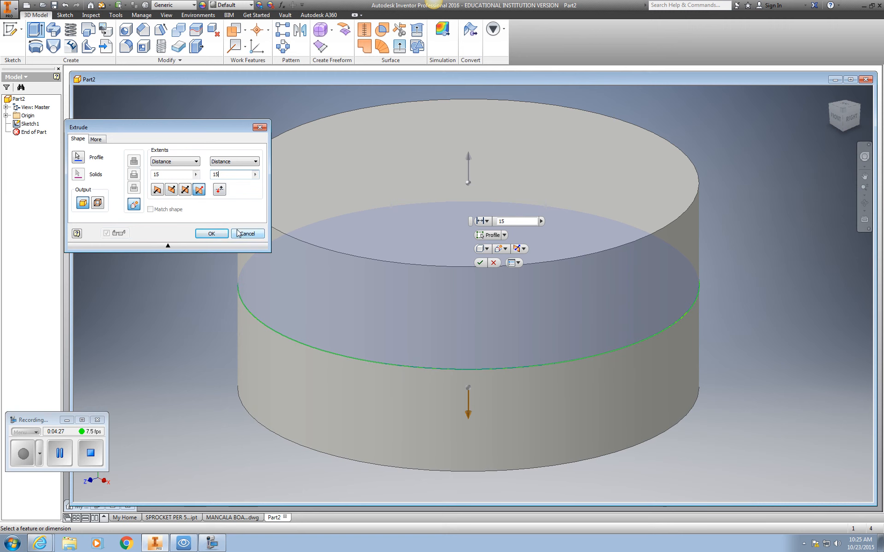
{"action": "left_click", "coordinate": [215, 233]}
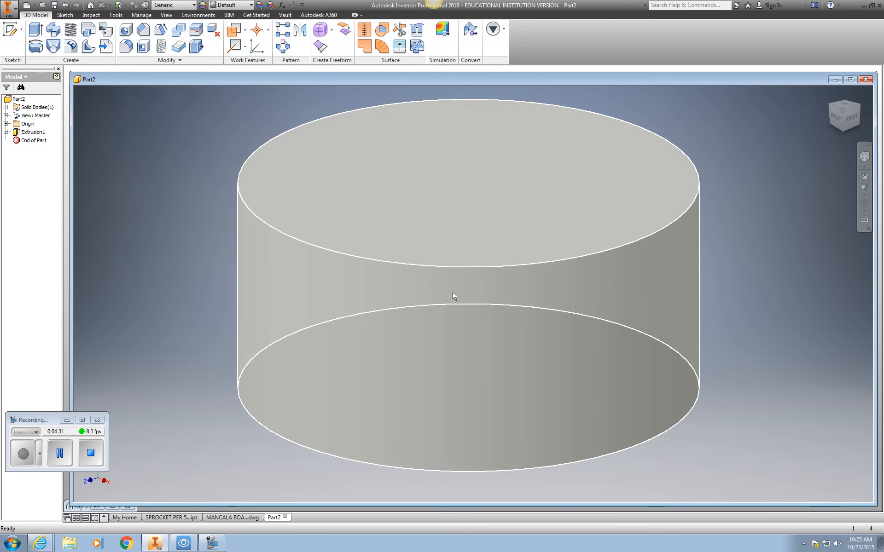
Start a new sketch on the cylinder's top face.
{"action": "scroll", "coordinate": [453, 296], "scroll_direction": "up", "scroll_amount": 6}
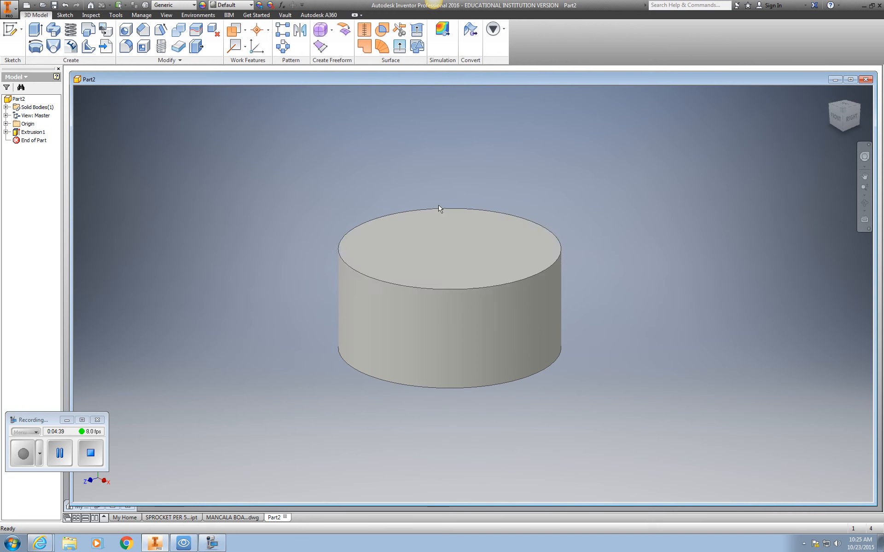
{"action": "left_click", "coordinate": [438, 224]}
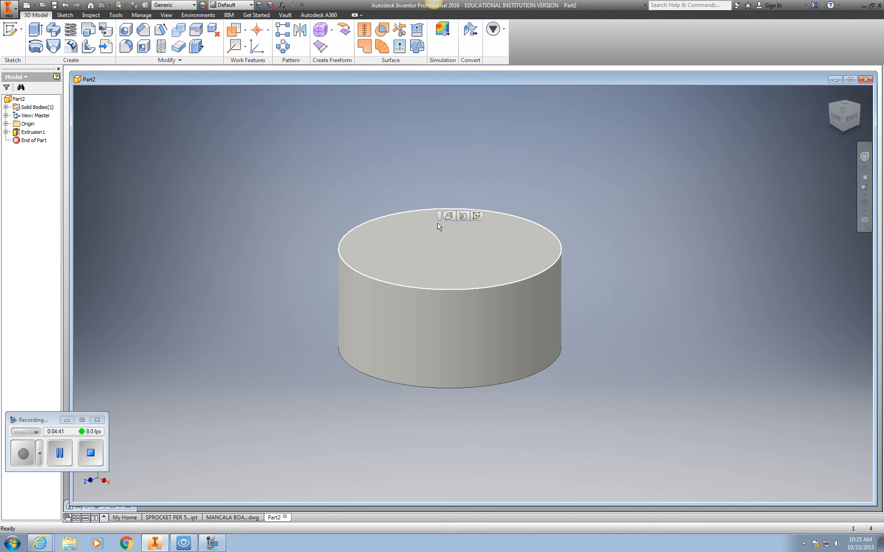
{"action": "left_click", "coordinate": [478, 218]}
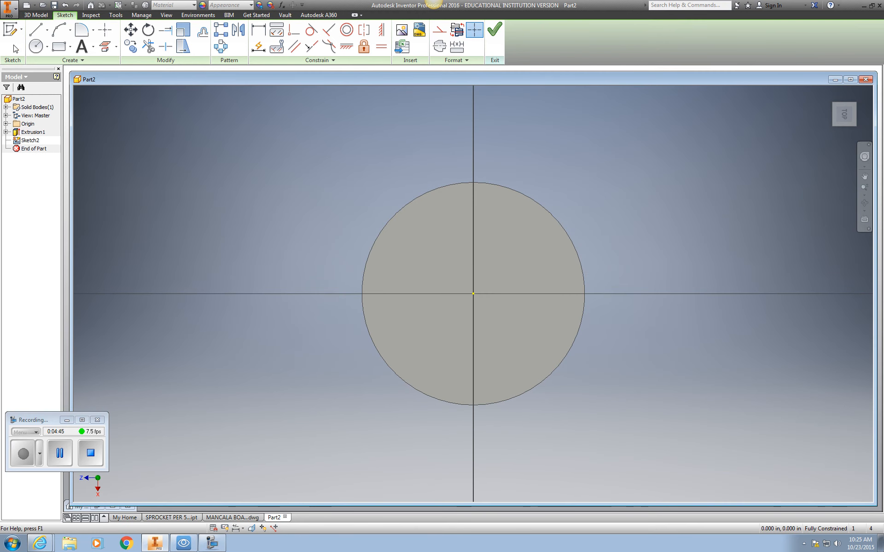
Draw a 32 in diameter circle centered on the origin and delete its diameter dimension.
{"action": "left_click", "coordinate": [47, 47]}
{"action": "left_click", "coordinate": [41, 73]}
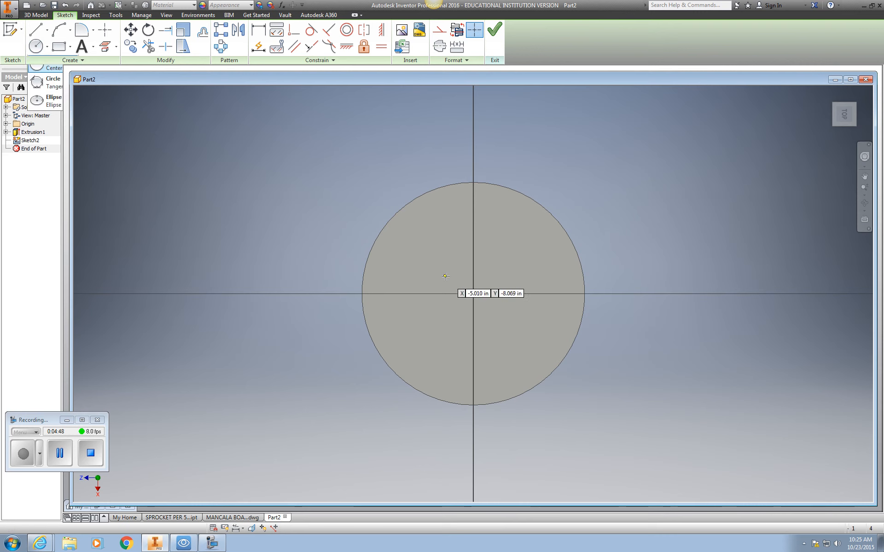
{"action": "left_click", "coordinate": [473, 294]}
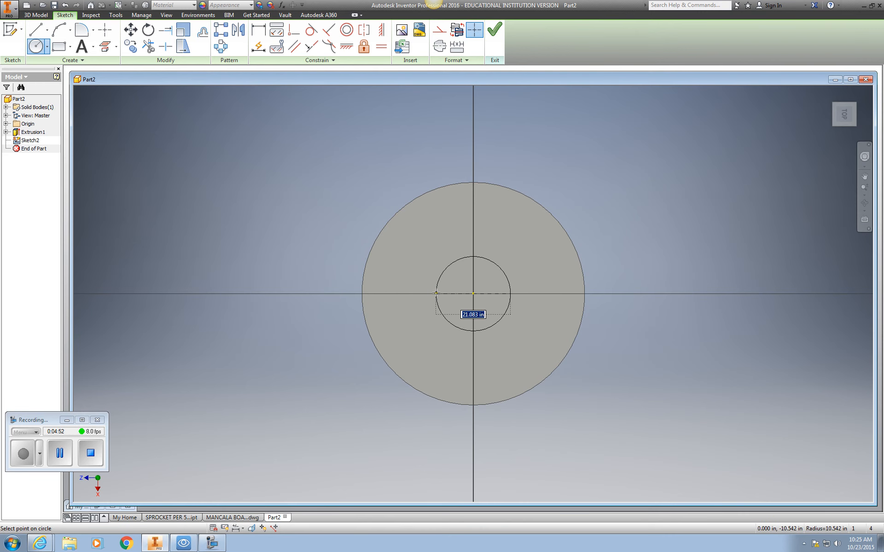
{"action": "type", "text": "32"}
{"action": "key", "text": "Return"}
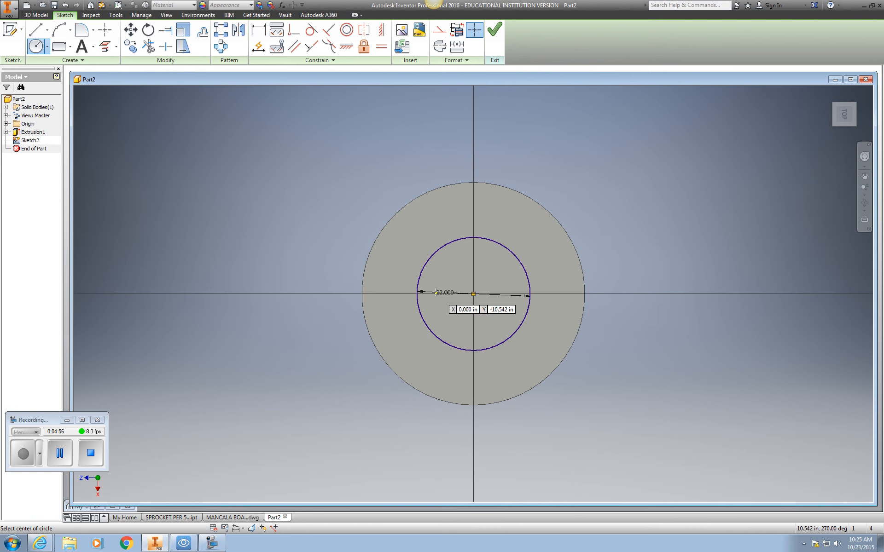
{"action": "key", "text": "Escape"}
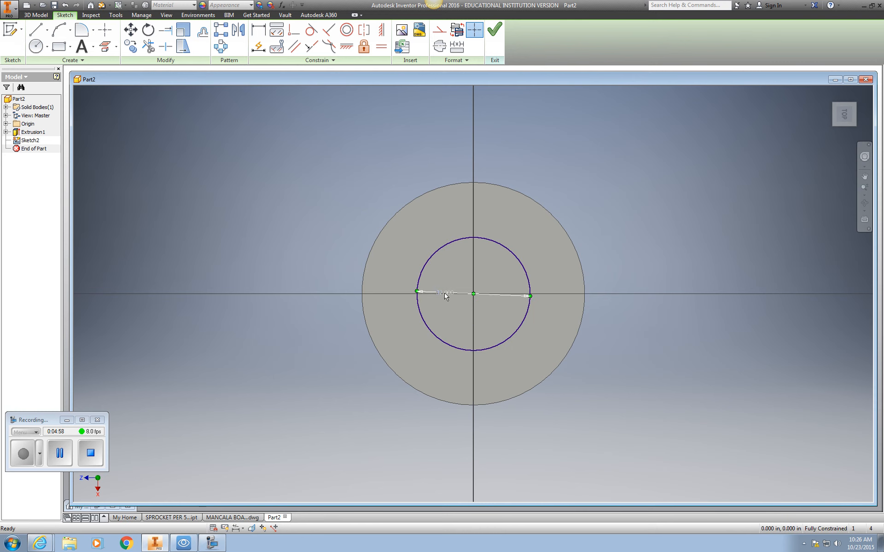
{"action": "key", "text": "Delete"}
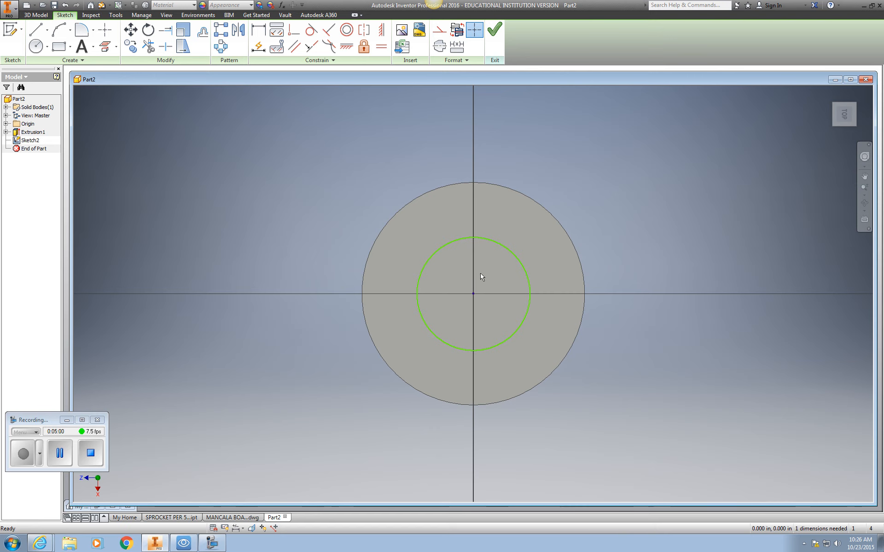
Draw a 2 in line straight up from the inner circle's topmost point on the vertical axis.
{"action": "scroll", "coordinate": [480, 278], "scroll_direction": "up", "scroll_amount": 5}
{"action": "scroll", "coordinate": [481, 280], "scroll_direction": "down", "scroll_amount": 6}
{"action": "scroll", "coordinate": [479, 267], "scroll_direction": "down", "scroll_amount": 3}
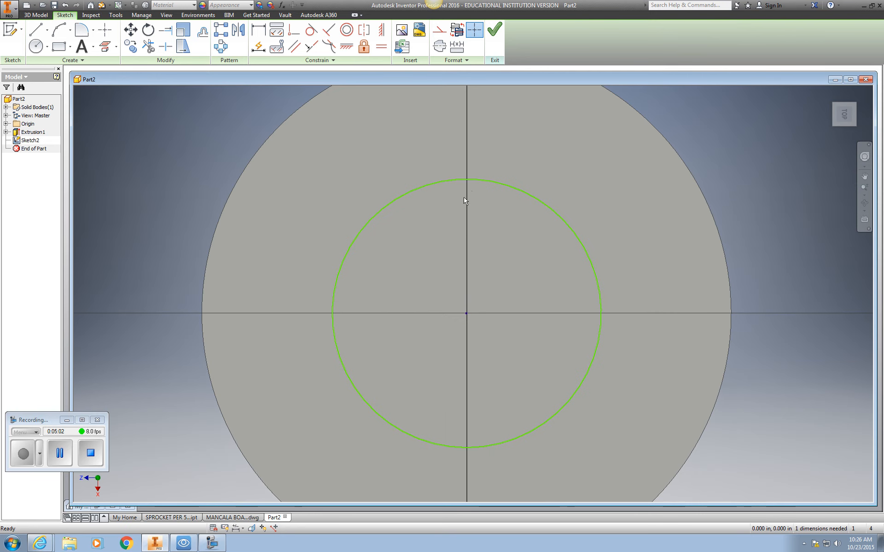
{"action": "scroll", "coordinate": [471, 193], "scroll_direction": "up", "scroll_amount": 2}
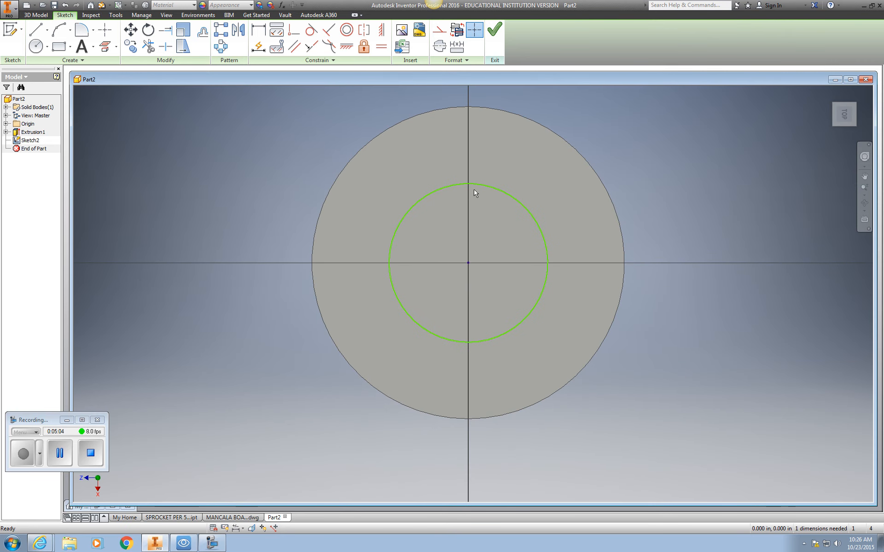
{"action": "middle_click_drag", "start_coordinate": [468, 201], "coordinate": [434, 216]}
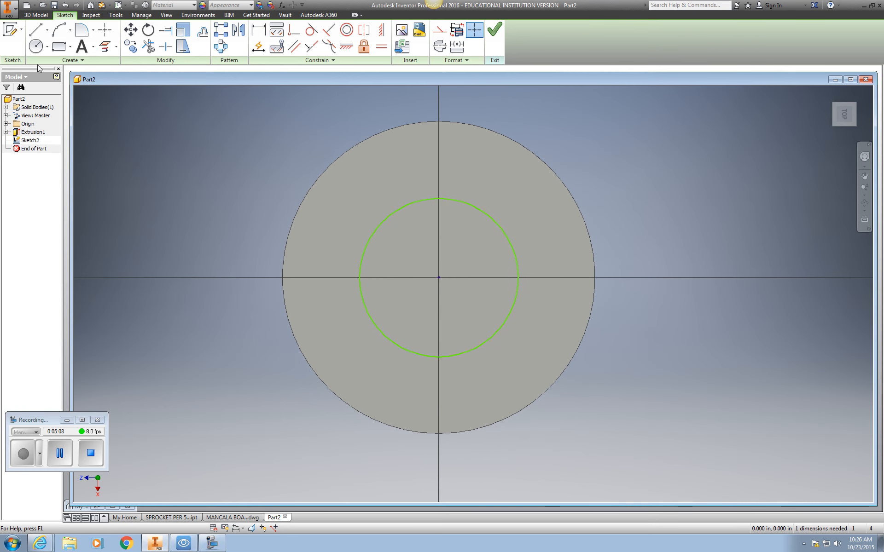
{"action": "left_click", "coordinate": [46, 33]}
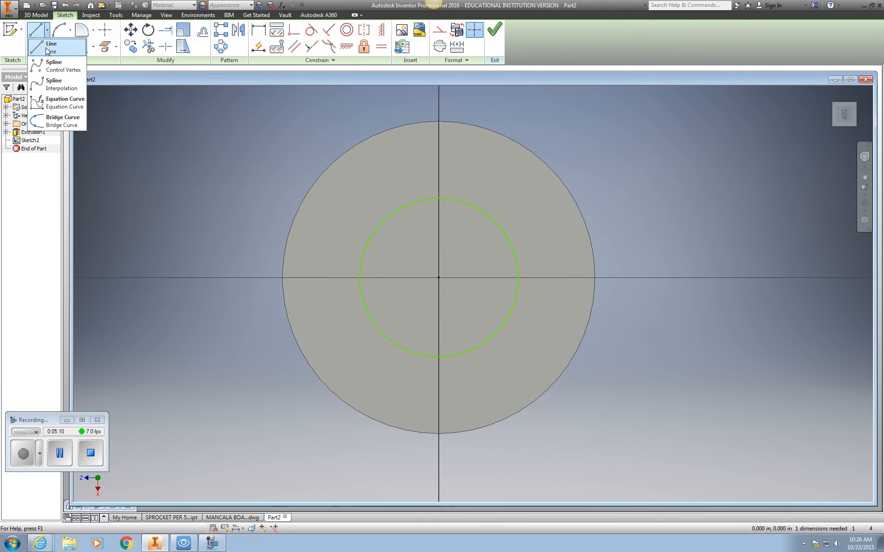
{"action": "left_click", "coordinate": [48, 45]}
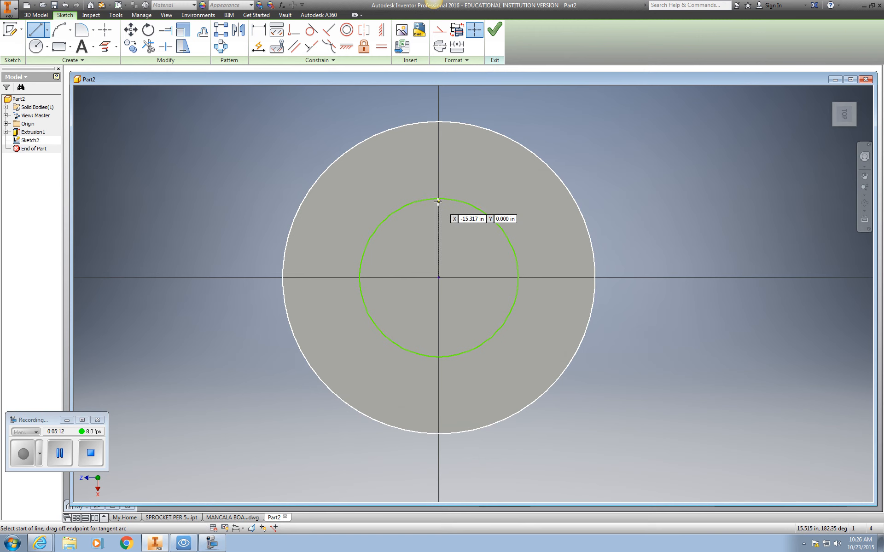
{"action": "scroll", "coordinate": [441, 202], "scroll_direction": "up", "scroll_amount": 5}
{"action": "scroll", "coordinate": [439, 202], "scroll_direction": "down", "scroll_amount": 6}
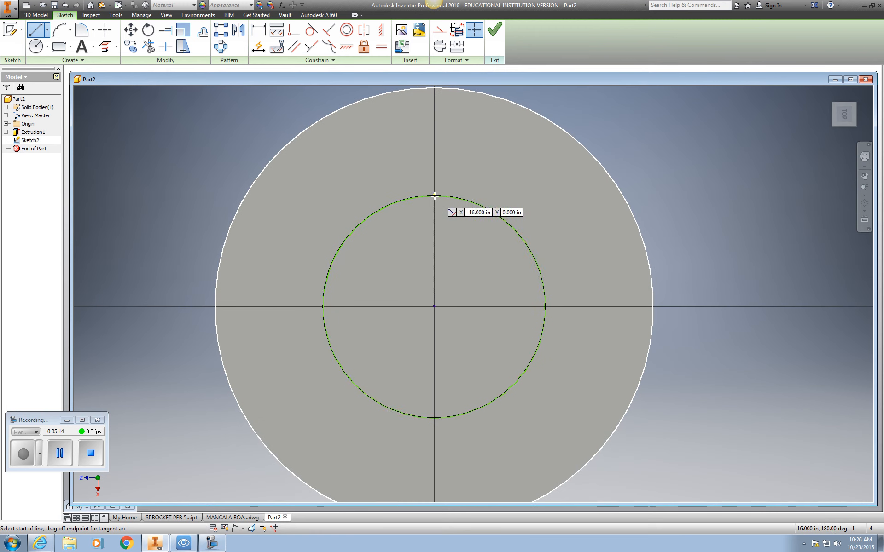
{"action": "left_click", "coordinate": [435, 197]}
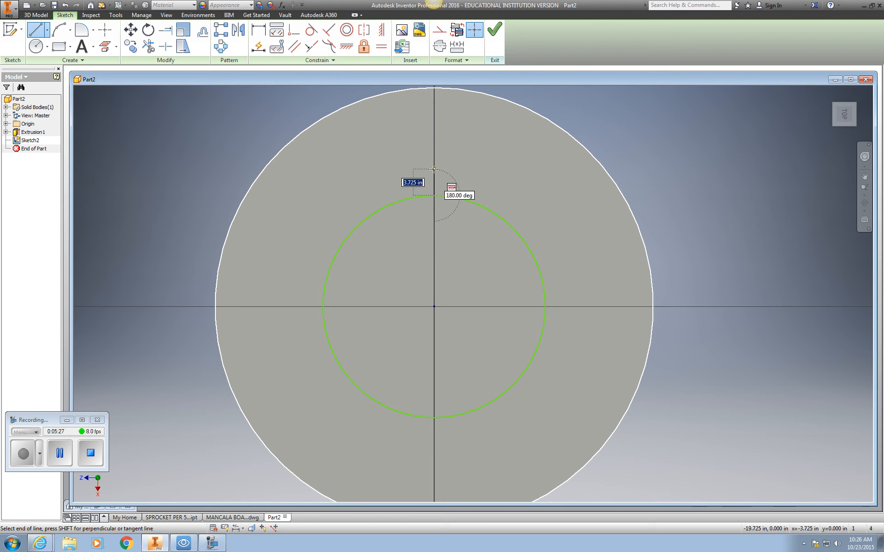
{"action": "type", "text": "2"}
{"action": "key", "text": "Return"}
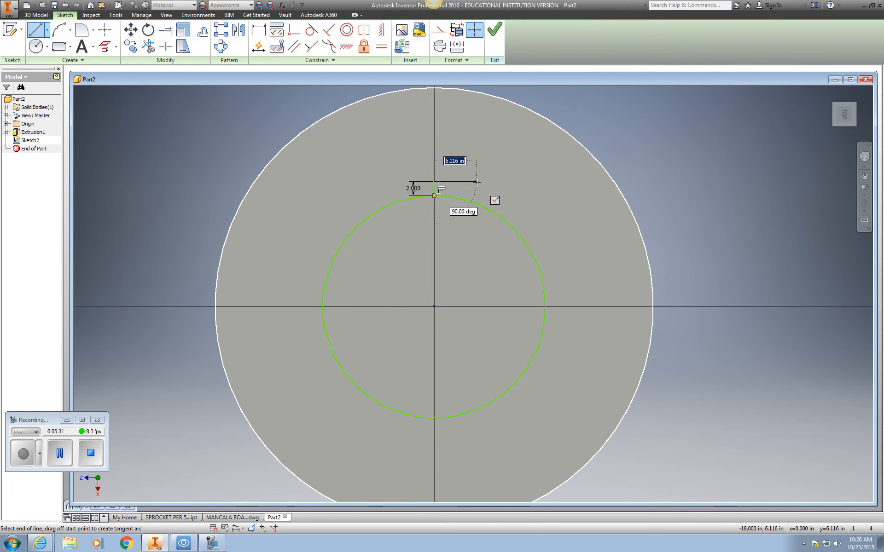
Draw a 4 in horizontal line to each side from the upper end of the short vertical line.
{"action": "type", "text": "4"}
{"action": "key", "text": "Tab"}
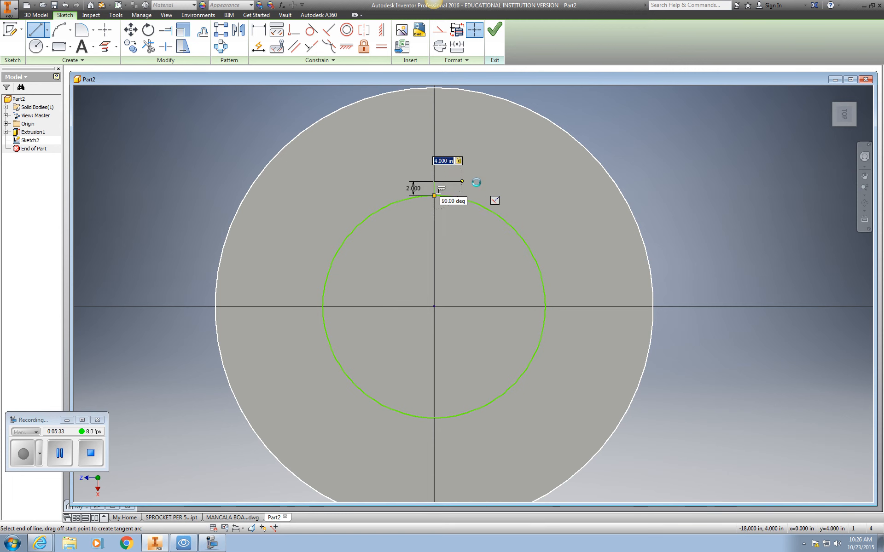
{"action": "key", "text": "Escape"}
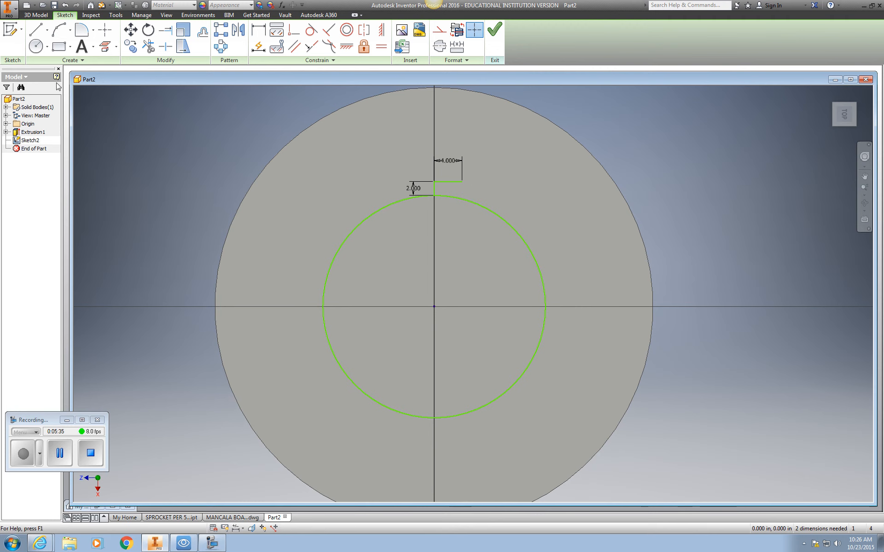
{"action": "left_click", "coordinate": [44, 33]}
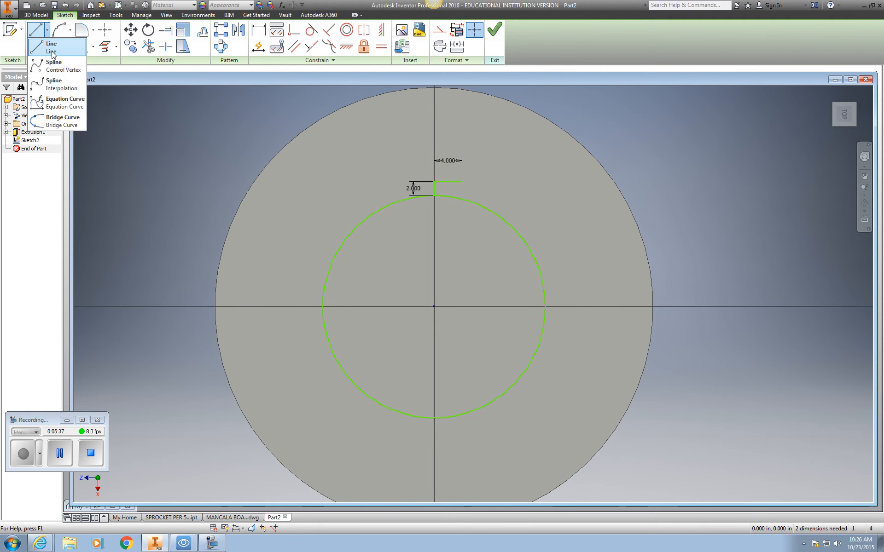
{"action": "left_click", "coordinate": [434, 182]}
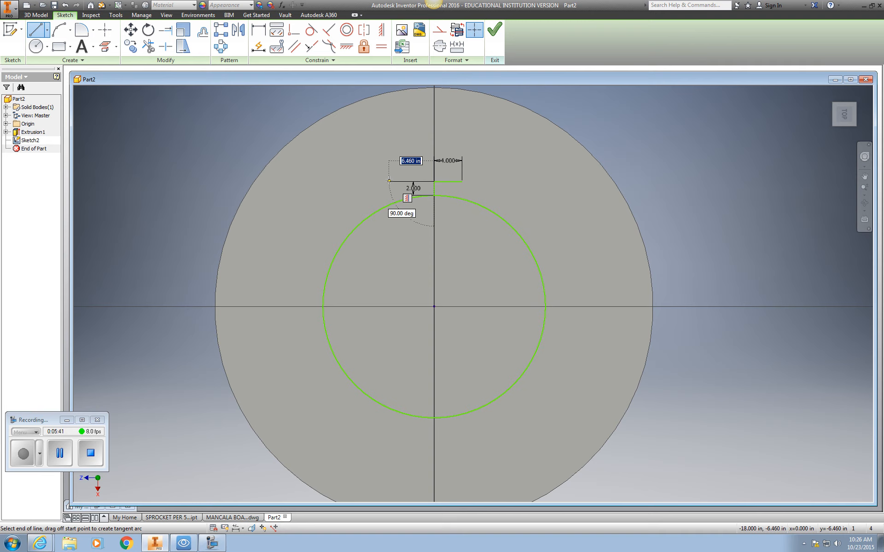
{"action": "type", "text": "4"}
{"action": "key", "text": "Return"}
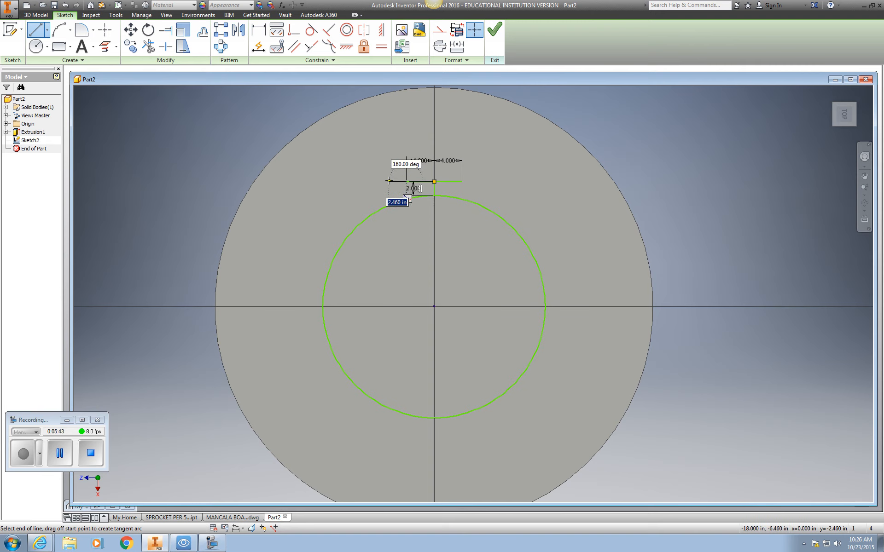
{"action": "key", "text": "Escape"}
Delete the dimensions of the three lines and the short vertical line above the inner circle.
{"action": "scroll", "coordinate": [424, 199], "scroll_direction": "down", "scroll_amount": 6}
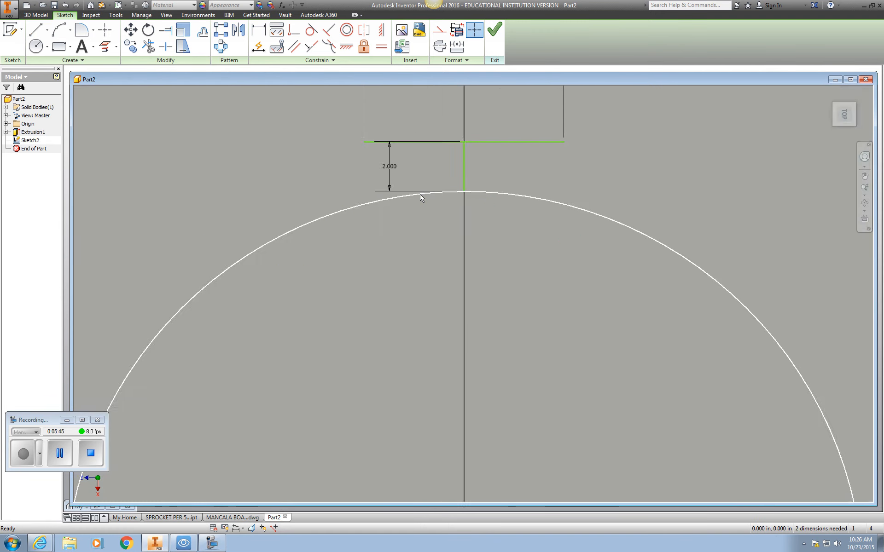
{"action": "scroll", "coordinate": [418, 194], "scroll_direction": "up", "scroll_amount": 5}
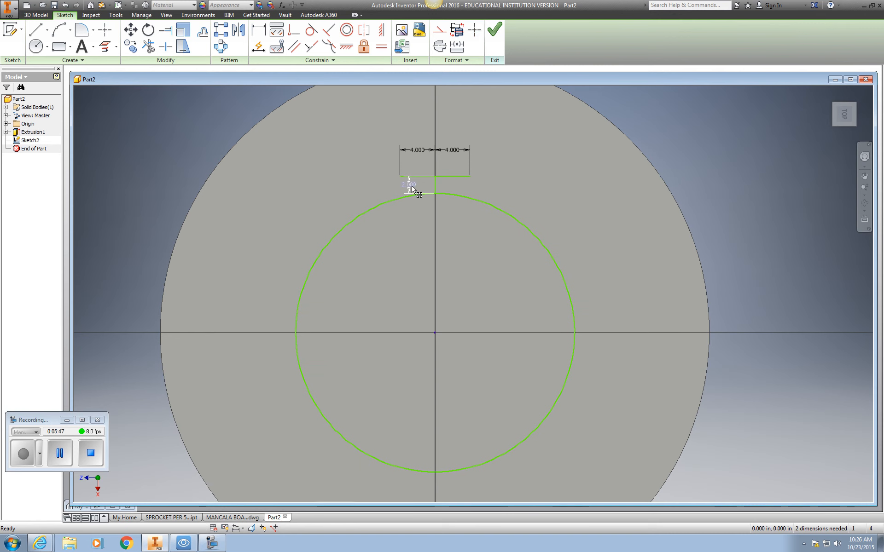
{"action": "left_click", "coordinate": [413, 191]}
{"action": "key", "text": "Delete"}
{"action": "left_click", "coordinate": [418, 156]}
{"action": "key", "text": "Delete"}
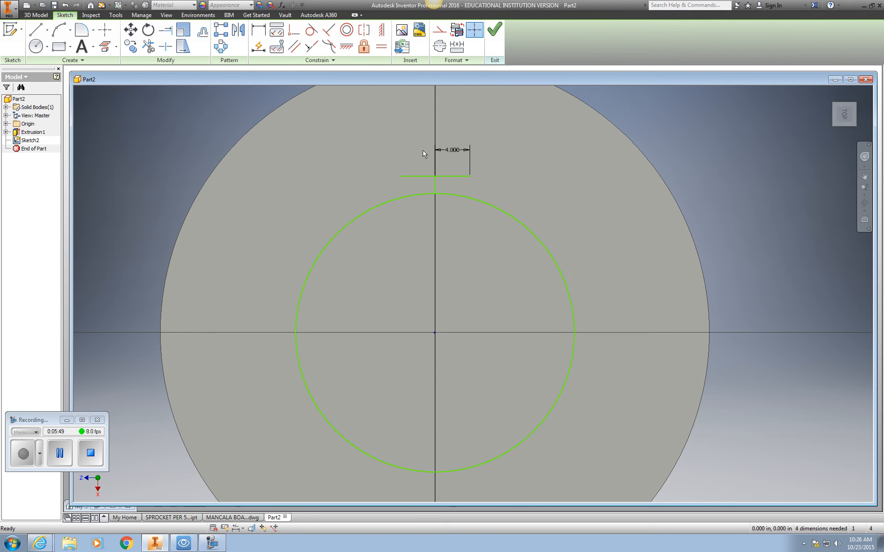
{"action": "left_click", "coordinate": [462, 151]}
{"action": "key", "text": "Delete"}
{"action": "left_click", "coordinate": [435, 183]}
{"action": "key", "text": "Delete"}
Draw a 4 in vertical line straight down from the left end of the horizontal line above the inner circle.
{"action": "left_click", "coordinate": [47, 35]}
{"action": "left_click", "coordinate": [36, 31]}
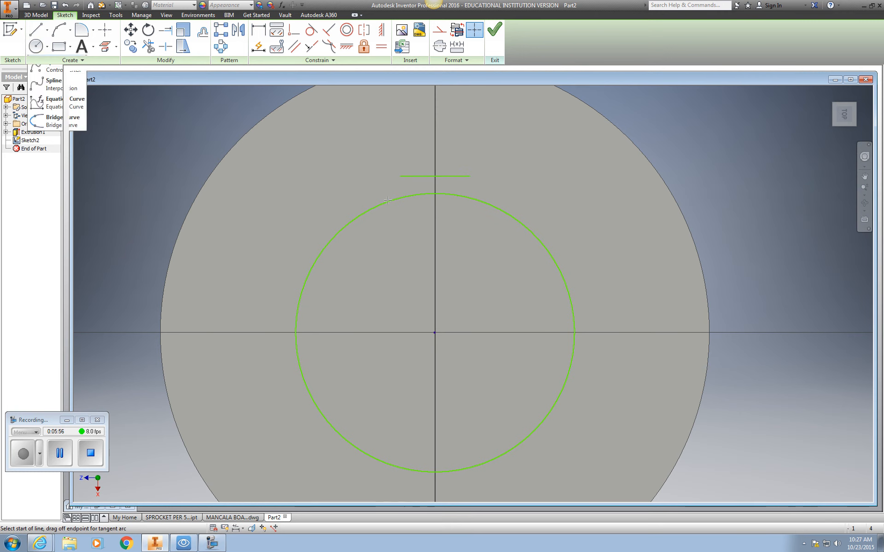
{"action": "left_click", "coordinate": [400, 176]}
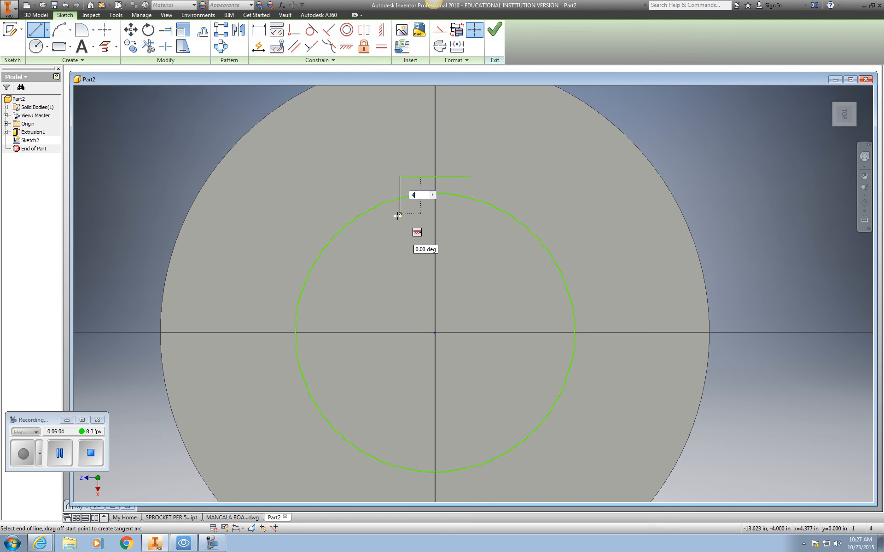
{"action": "type", "text": "4"}
{"action": "key", "text": "Return"}
{"action": "key", "text": "Escape"}
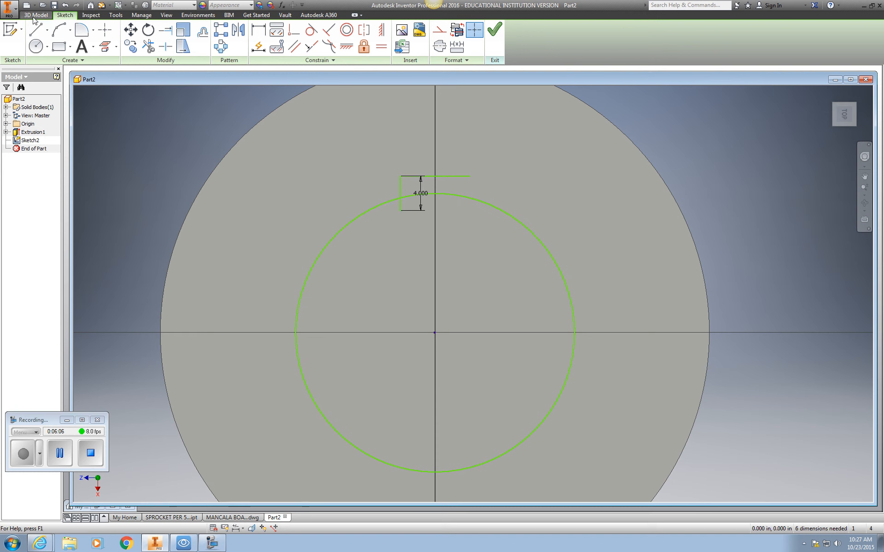
Try to draw a 4 in line down from the right end of the horizontal line, and undo it.
{"action": "left_click", "coordinate": [47, 31]}
{"action": "left_click", "coordinate": [36, 30]}
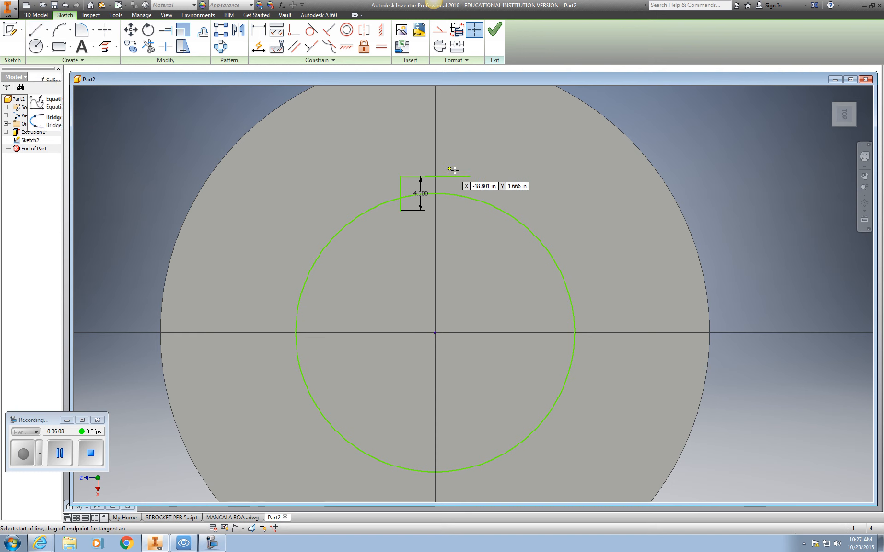
{"action": "left_click", "coordinate": [470, 176]}
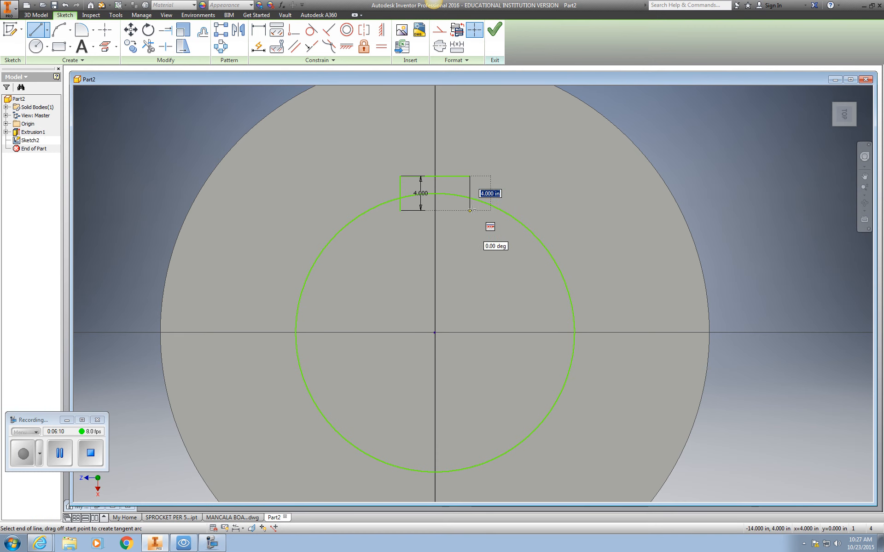
{"action": "type", "text": "4"}
{"action": "key", "text": "Return"}
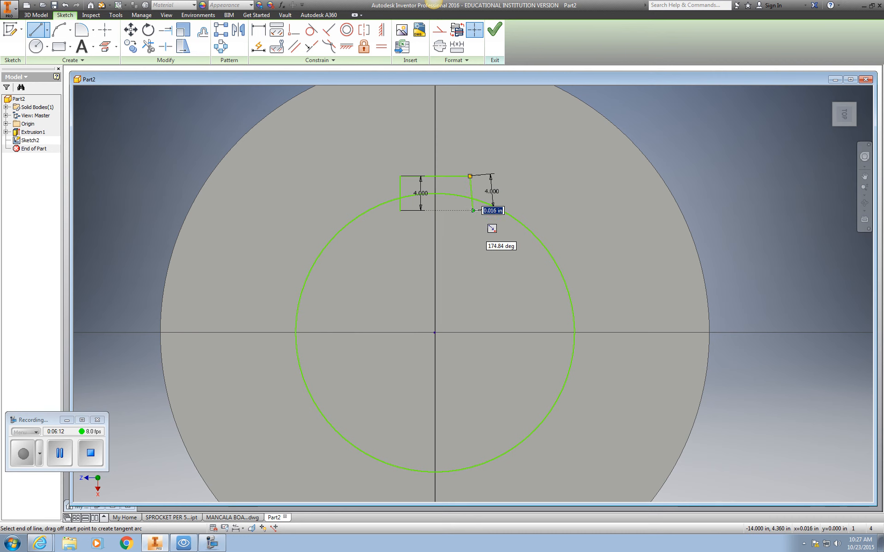
{"action": "left_click", "coordinate": [66, 5]}
Draw a 4 in vertical line straight down from the right end of the horizontal line, keeping its angle at 0 degrees.
{"action": "left_click", "coordinate": [47, 35]}
{"action": "left_click", "coordinate": [50, 46]}
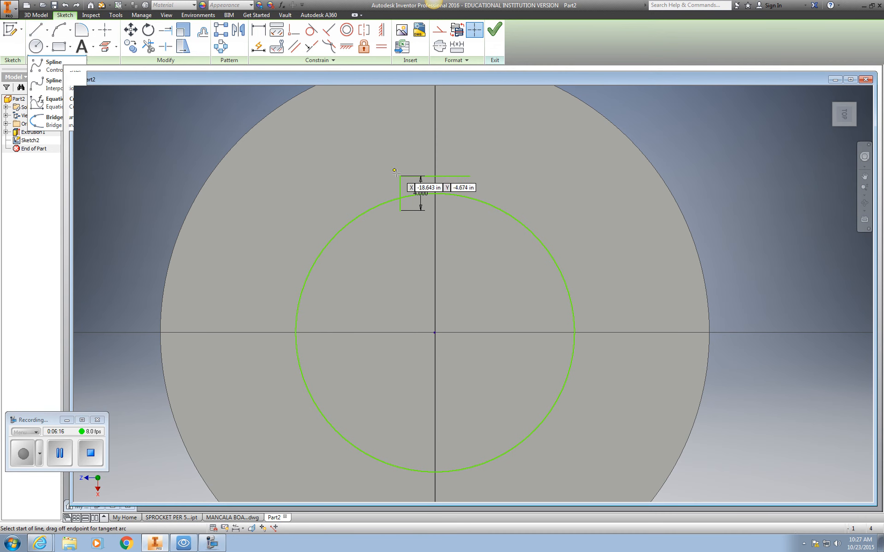
{"action": "left_click", "coordinate": [469, 177]}
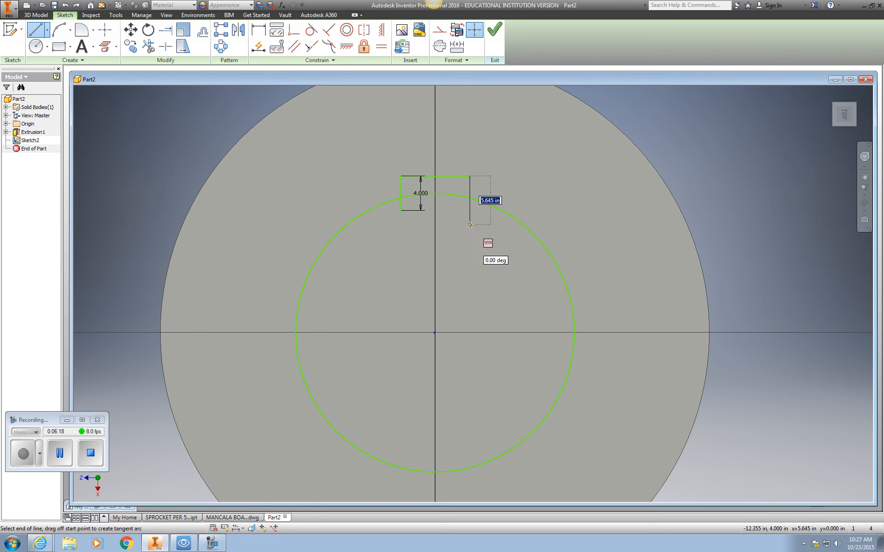
{"action": "type", "text": "4"}
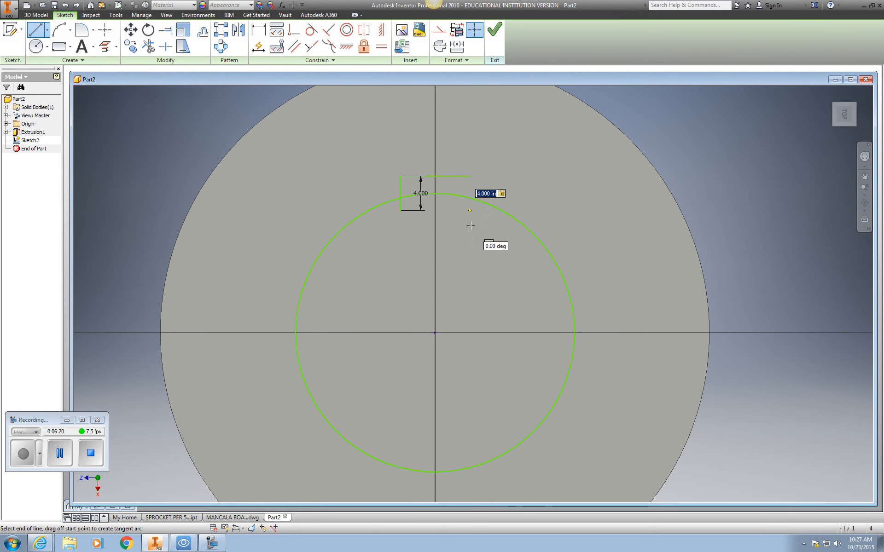
{"action": "key", "text": "Tab"}
{"action": "key", "text": "Return"}
{"action": "key", "text": "Escape"}
Delete the length dimensions of both vertical notch lines.
{"action": "scroll", "coordinate": [435, 195], "scroll_direction": "up", "scroll_amount": 3}
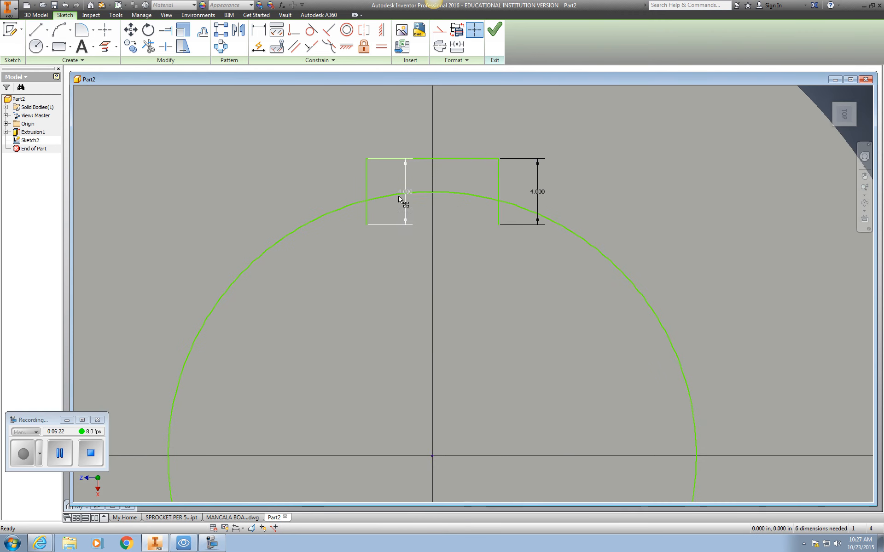
{"action": "left_click", "coordinate": [406, 195]}
{"action": "key", "text": "Delete"}
{"action": "left_click", "coordinate": [537, 192]}
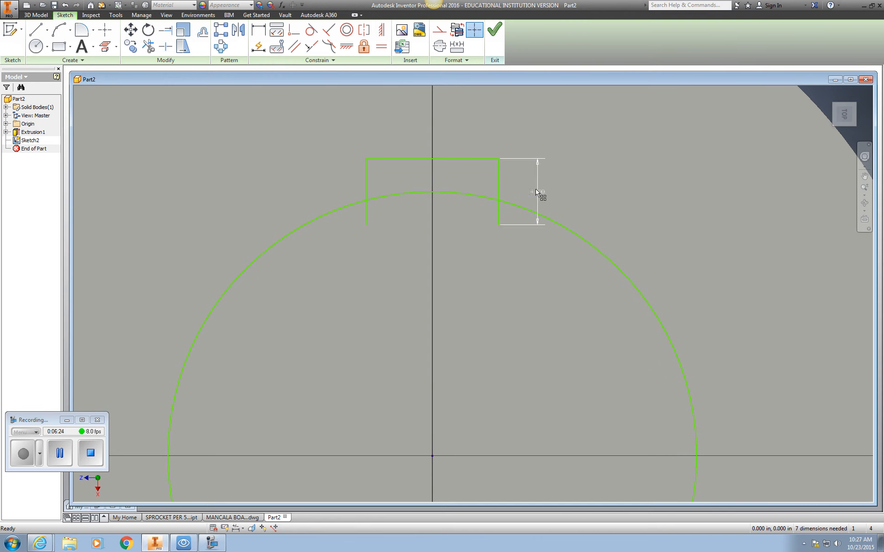
{"action": "key", "text": "Delete"}
Trim the circle's arc between the notch sides and both line ends inside the circle, and finish the sketch.
{"action": "scroll", "coordinate": [534, 193], "scroll_direction": "up", "scroll_amount": 3}
{"action": "scroll", "coordinate": [490, 193], "scroll_direction": "down", "scroll_amount": 4}
{"action": "scroll", "coordinate": [474, 193], "scroll_direction": "up", "scroll_amount": 3}
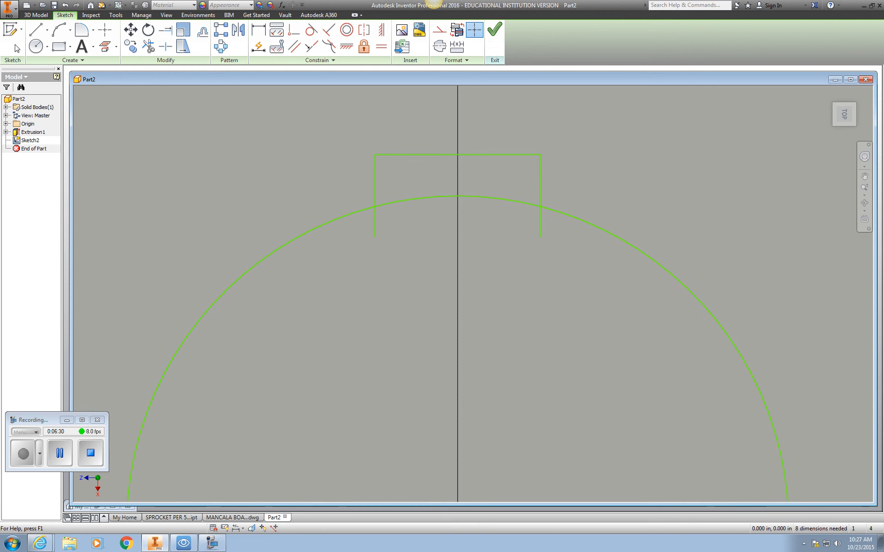
{"action": "left_click", "coordinate": [148, 47]}
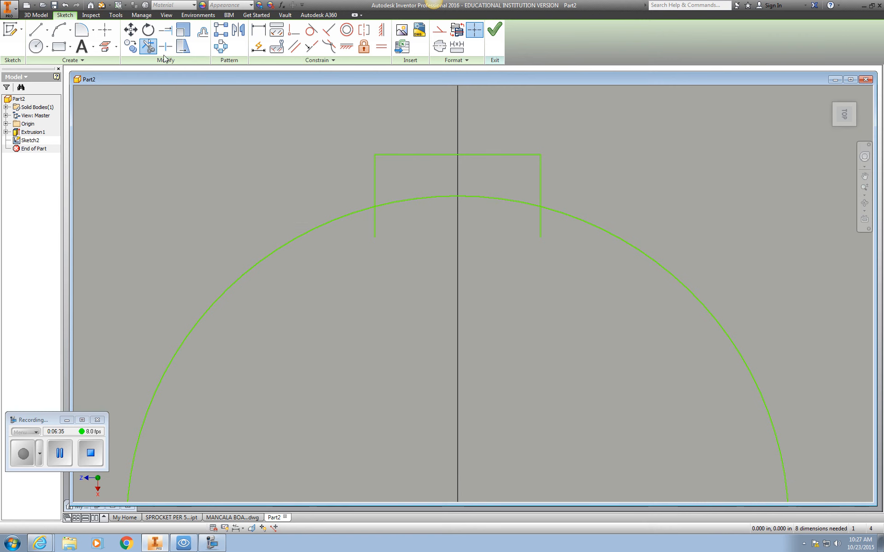
{"action": "left_click", "coordinate": [407, 202]}
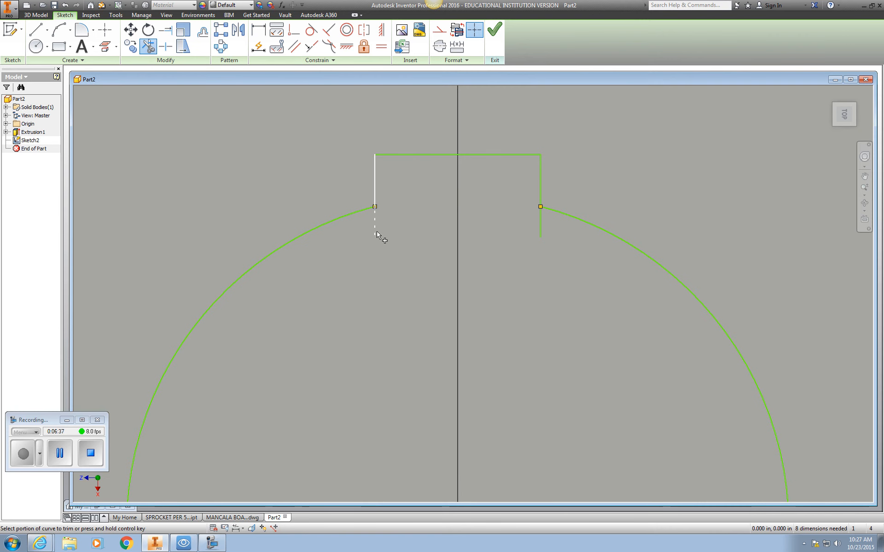
{"action": "left_click", "coordinate": [376, 233]}
{"action": "left_click", "coordinate": [544, 235]}
{"action": "scroll", "coordinate": [653, 185], "scroll_direction": "up", "scroll_amount": 5}
{"action": "middle_click_drag", "start_coordinate": [657, 187], "coordinate": [614, 185]}
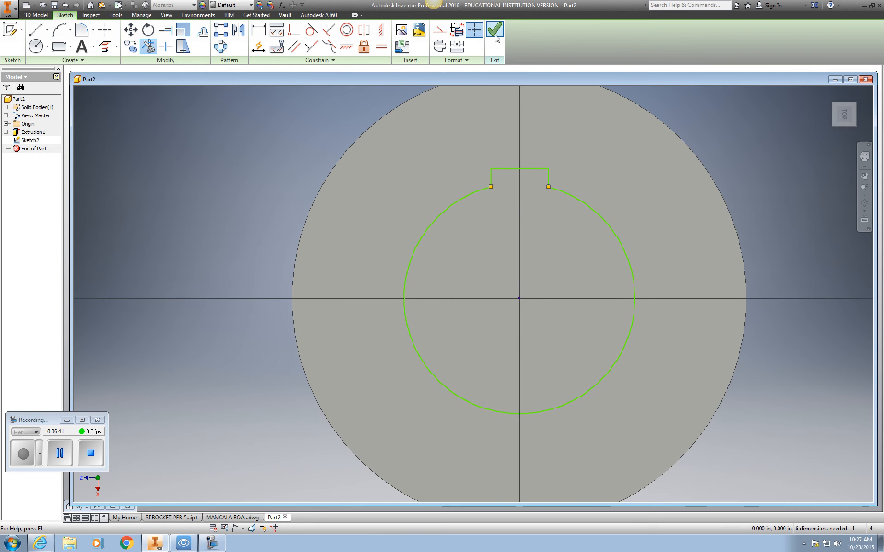
{"action": "left_click", "coordinate": [494, 30]}
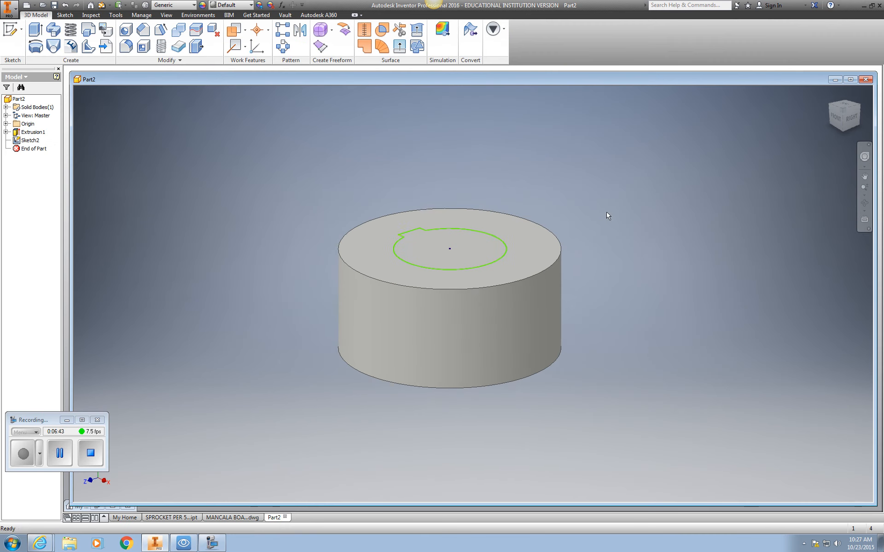
Extrude the notched circle profile as a cut in Direction 2 with extents All through the cylinder.
{"action": "middle_click_drag", "start_coordinate": [607, 216], "coordinate": [620, 216]}
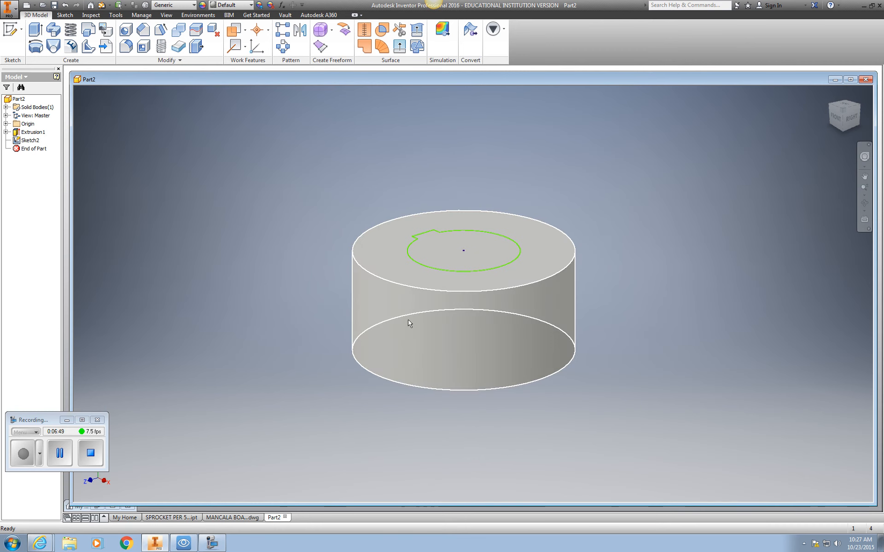
{"action": "left_click", "coordinate": [36, 30]}
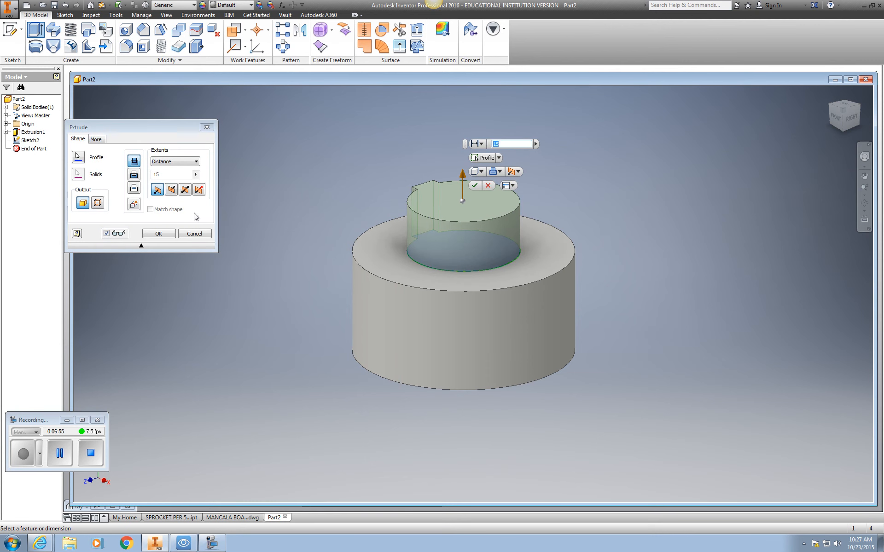
{"action": "left_click", "coordinate": [171, 190]}
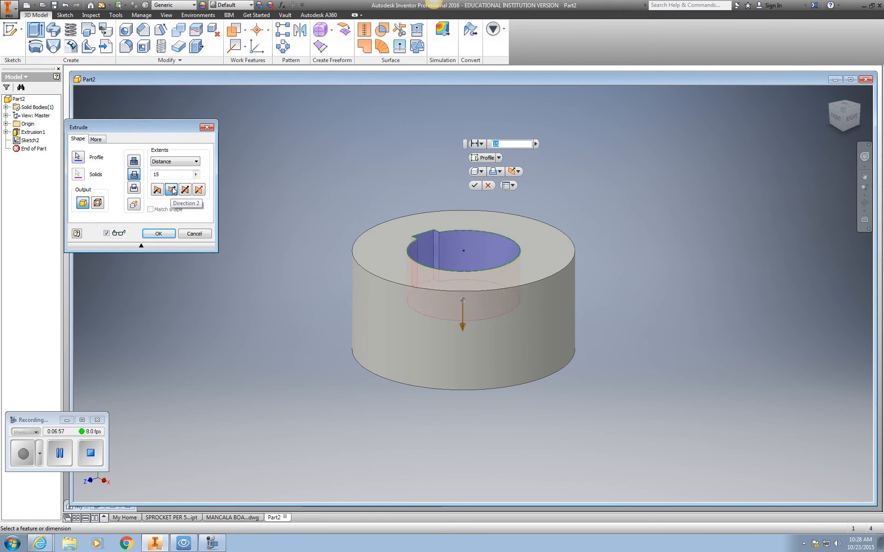
{"action": "left_click", "coordinate": [196, 161]}
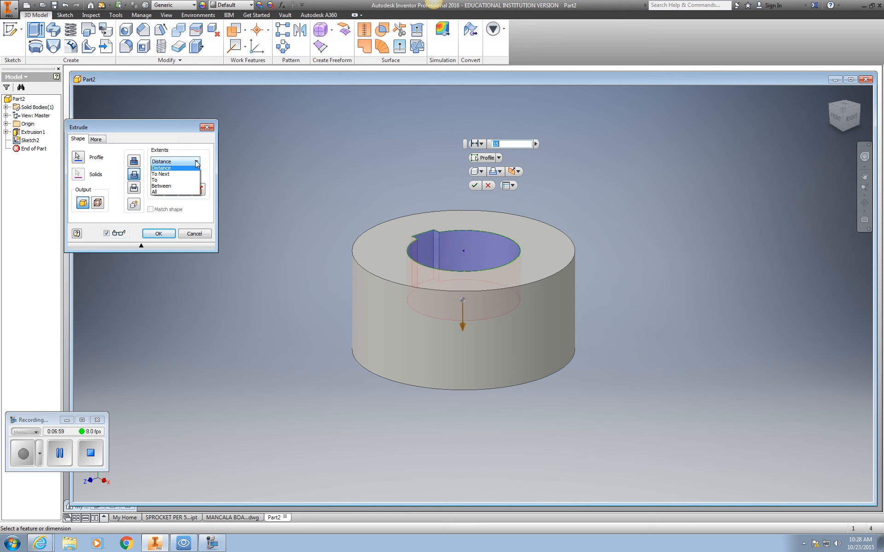
{"action": "left_click", "coordinate": [167, 194]}
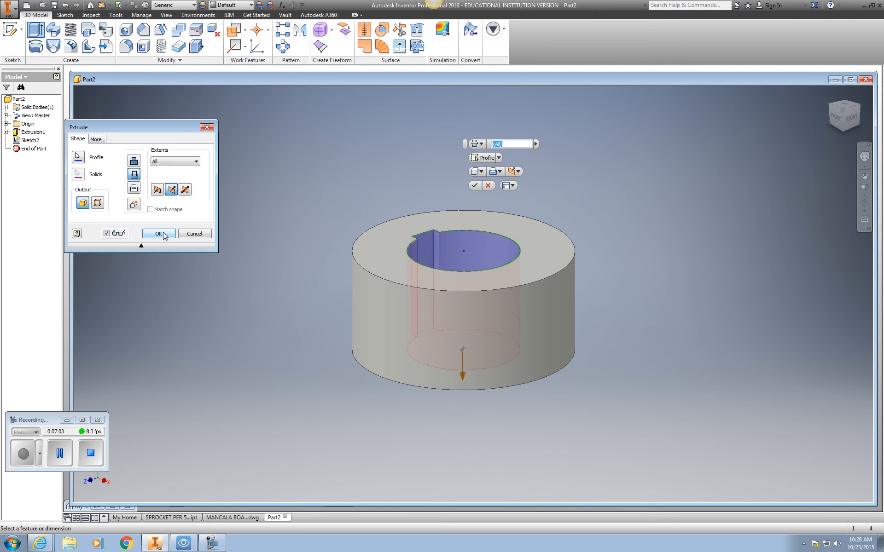
{"action": "left_click", "coordinate": [159, 234]}
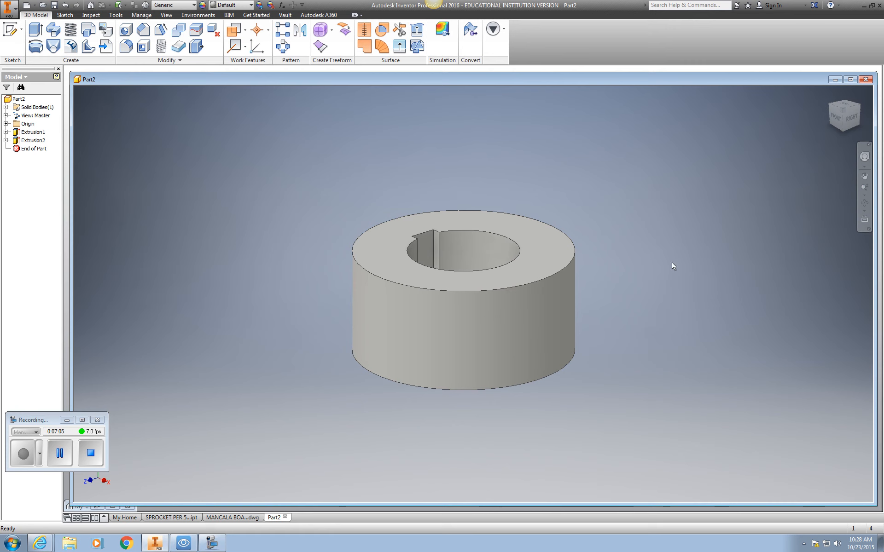
Create a work plane offset -15 in from the cylinder's top face.
{"action": "middle_click_drag", "start_coordinate": [604, 297], "coordinate": [613, 289]}
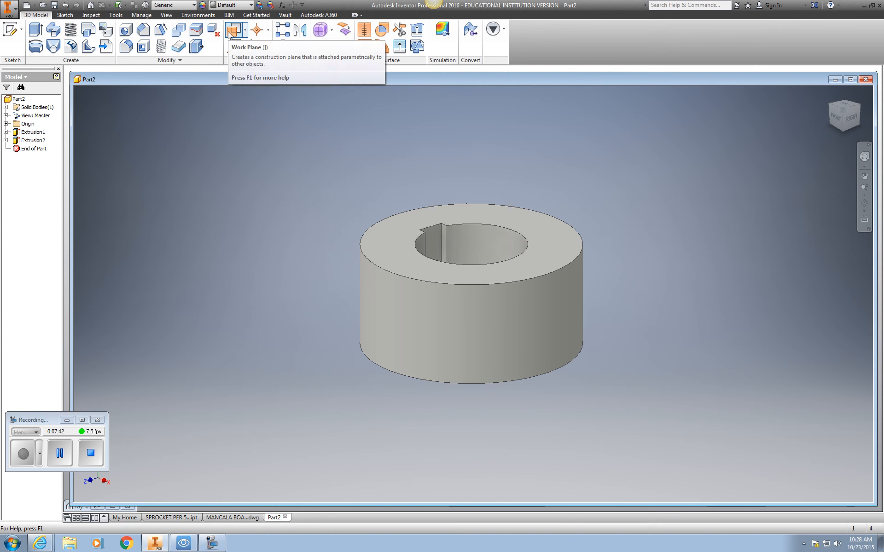
{"action": "left_click", "coordinate": [247, 32]}
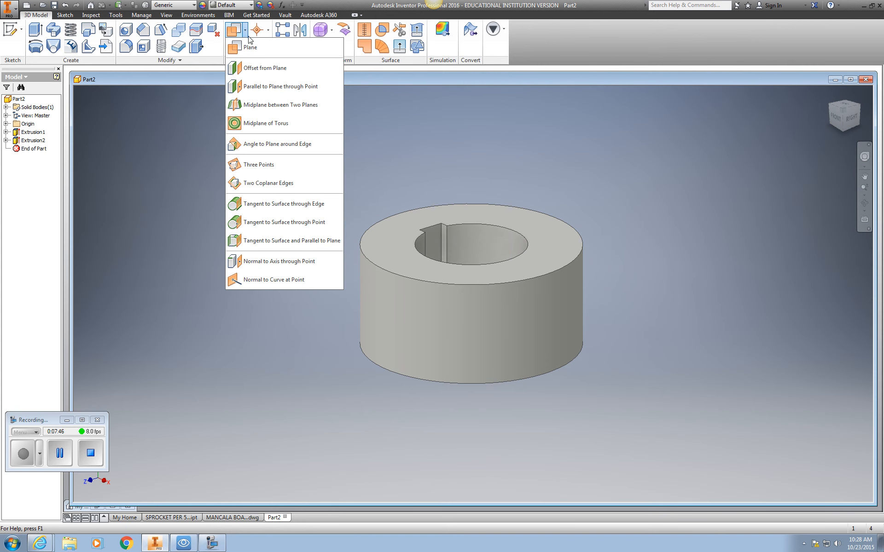
{"action": "left_click", "coordinate": [251, 68]}
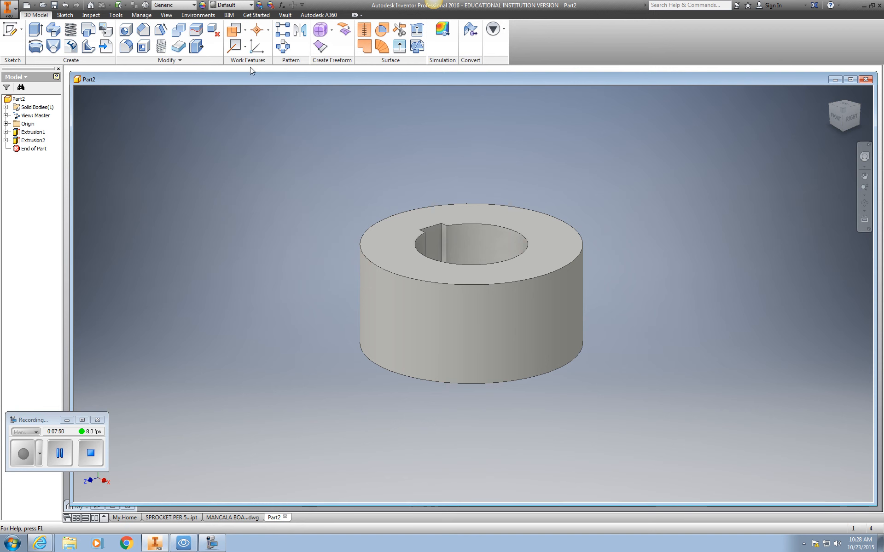
{"action": "left_click", "coordinate": [537, 229]}
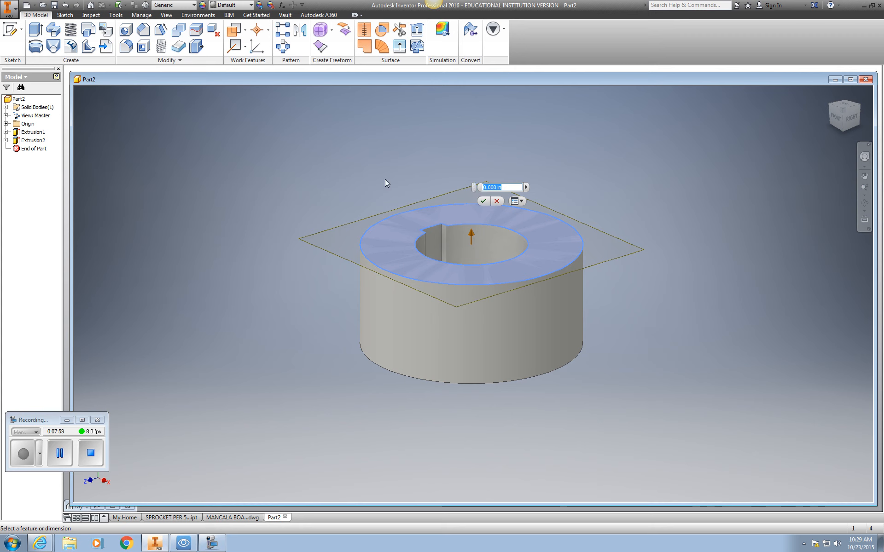
{"action": "type", "text": "-1"}
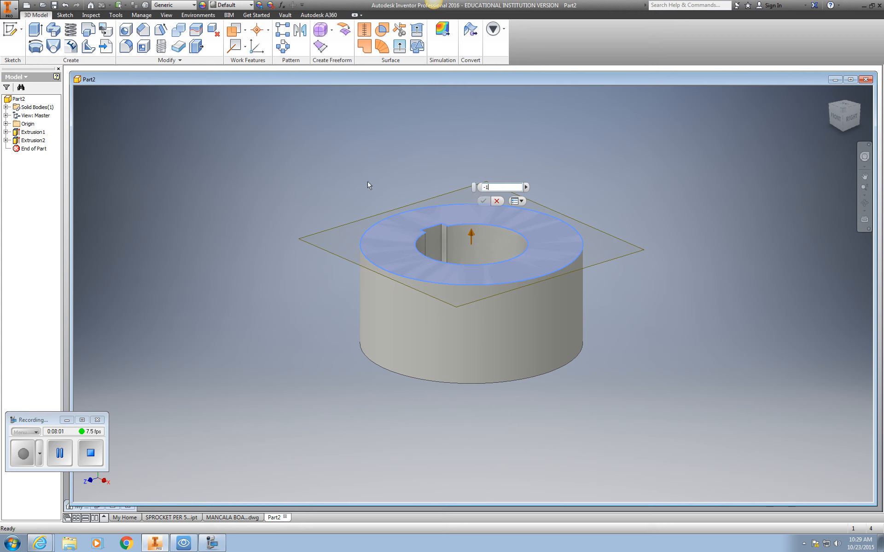
{"action": "type", "text": "5"}
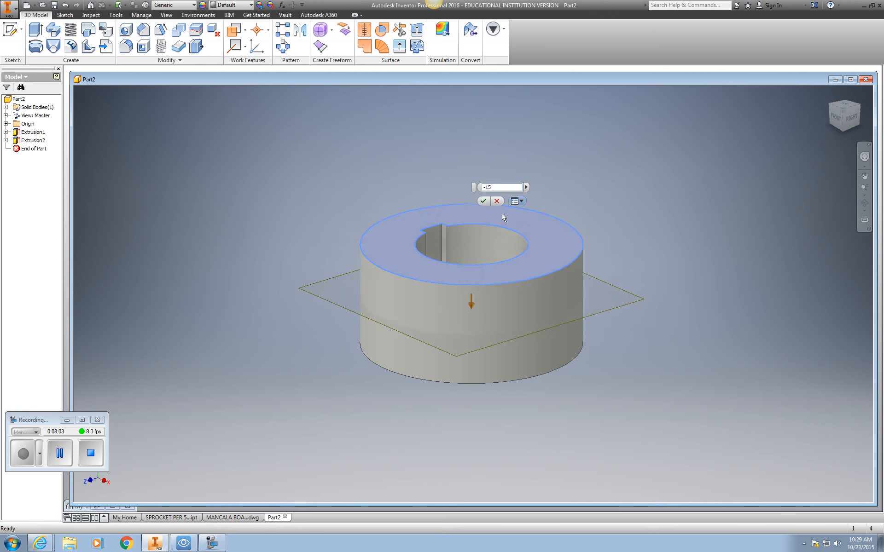
{"action": "left_click", "coordinate": [483, 200]}
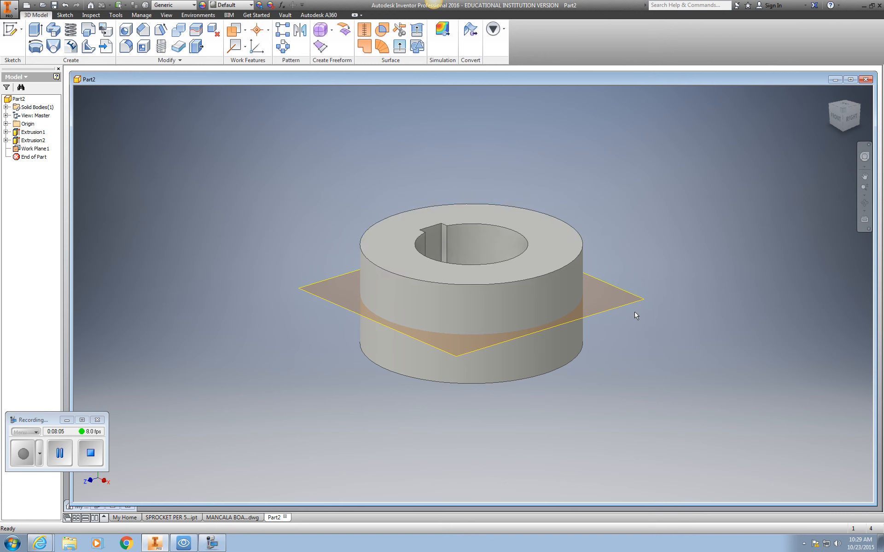
Create a new sketch on the offset work plane.
{"action": "middle_click_drag", "start_coordinate": [636, 316], "coordinate": [592, 281]}
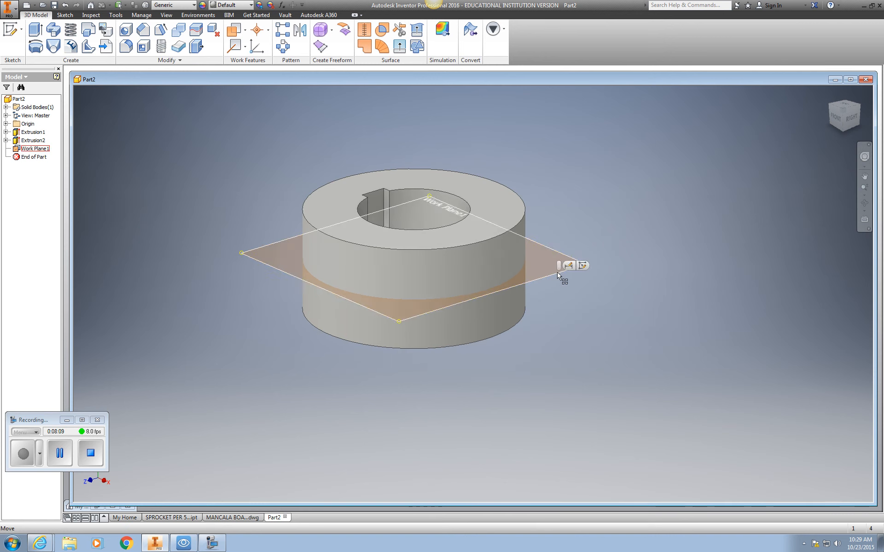
{"action": "left_click", "coordinate": [557, 273]}
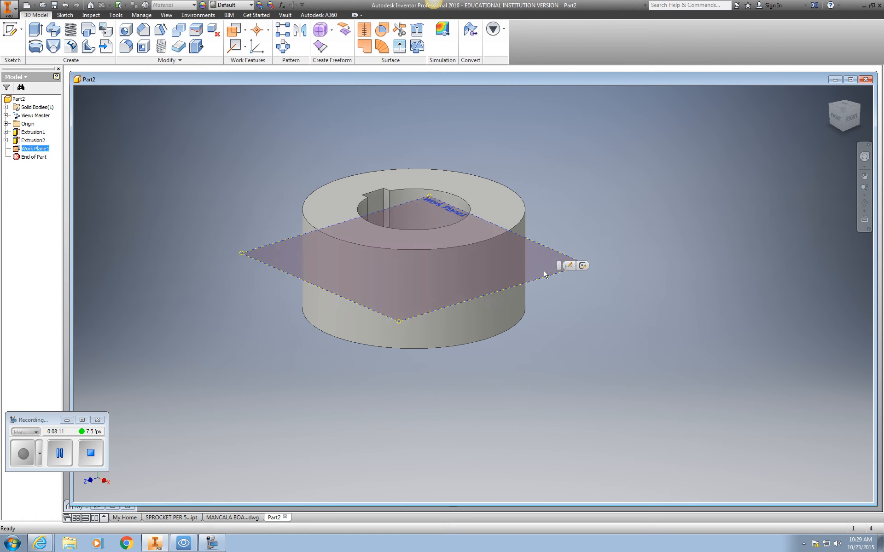
{"action": "key", "text": "Escape"}
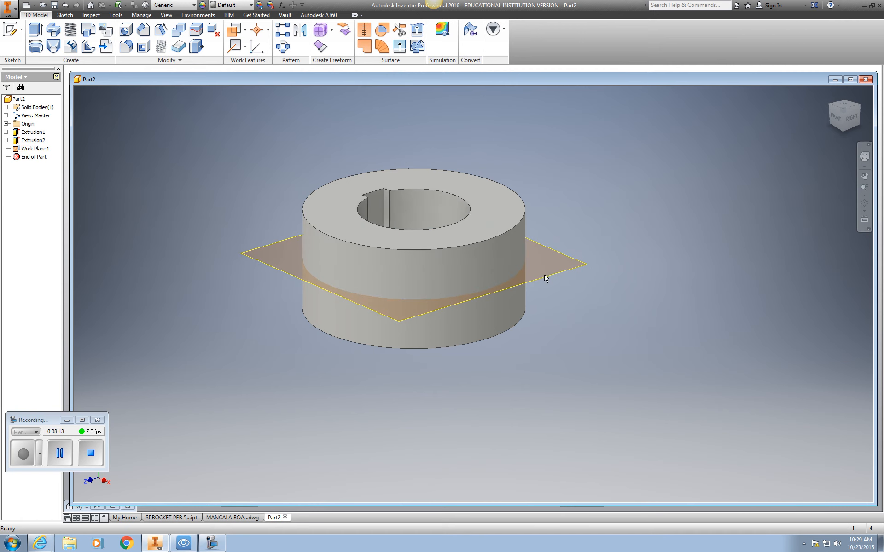
{"action": "left_click", "coordinate": [544, 279]}
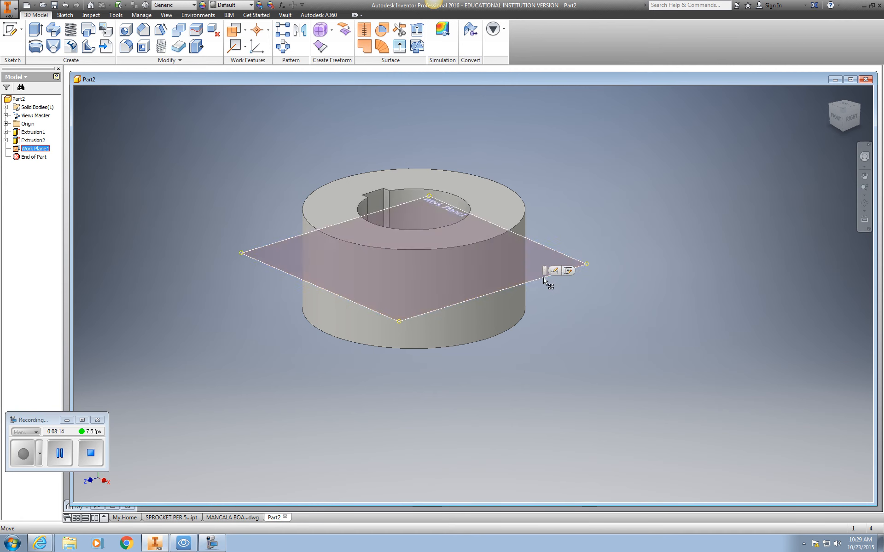
{"action": "left_click", "coordinate": [568, 271]}
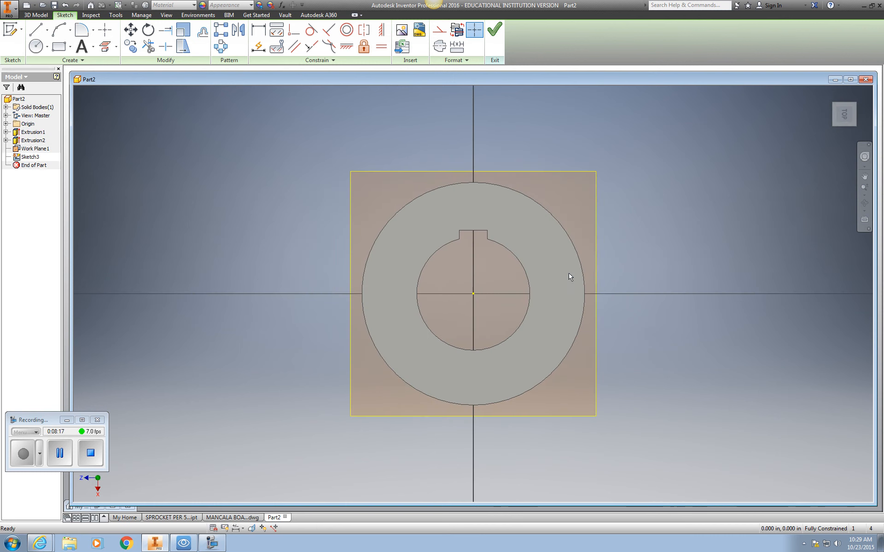
Sketch a 189 in diameter circle centred on the hub's centre point and delete its diameter dimension.
{"action": "left_click", "coordinate": [47, 47]}
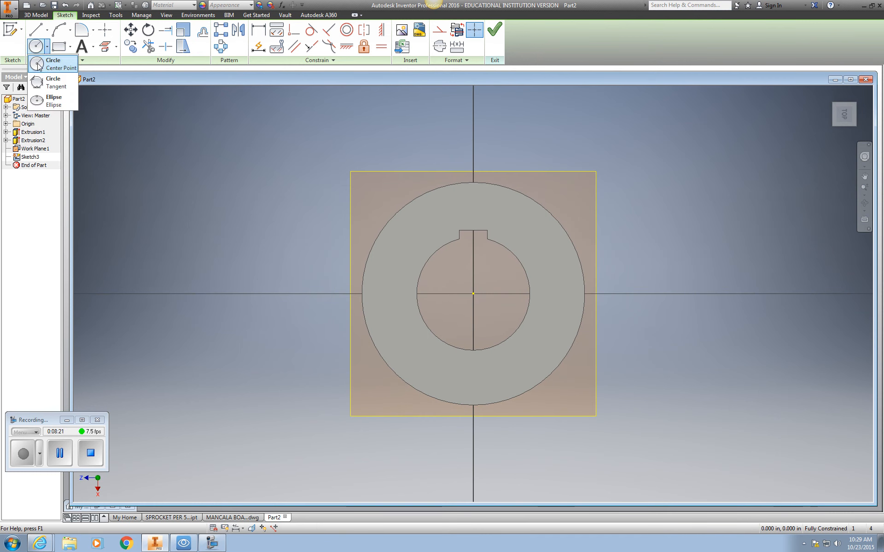
{"action": "left_click", "coordinate": [46, 65]}
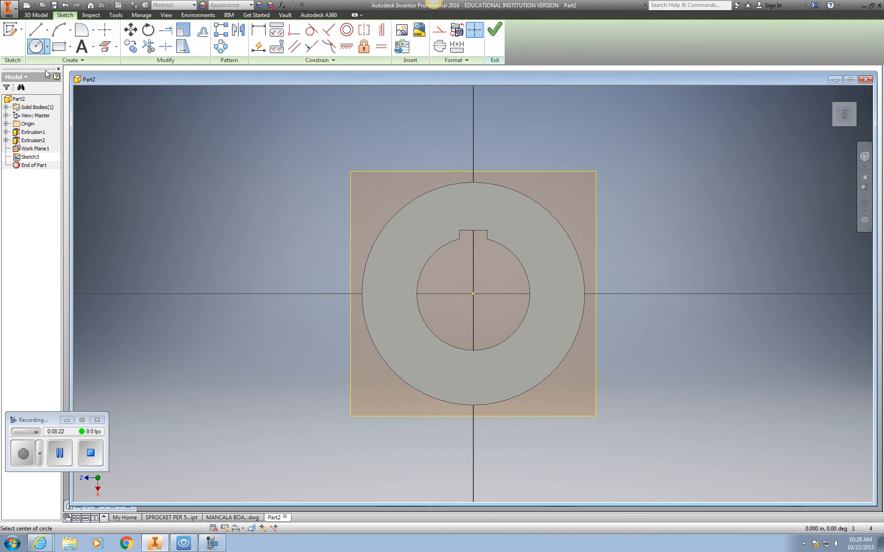
{"action": "left_click", "coordinate": [473, 293]}
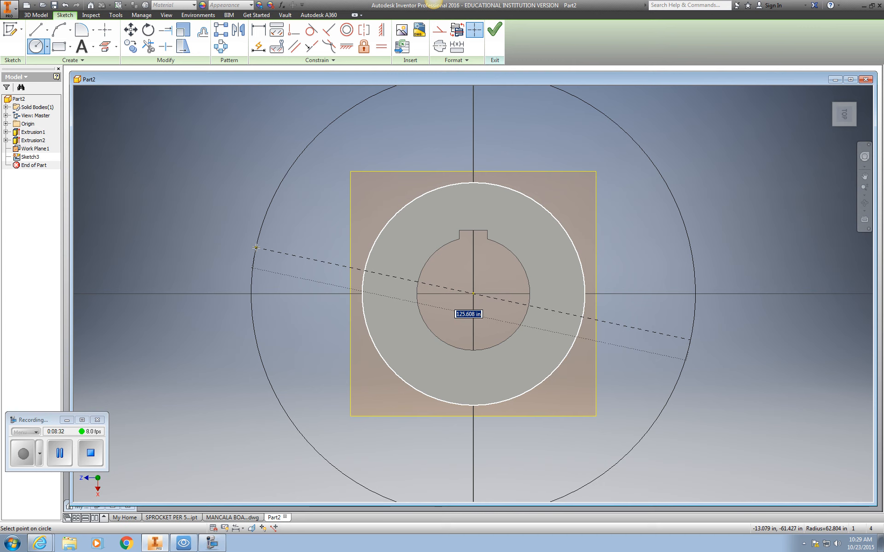
{"action": "type", "text": "189"}
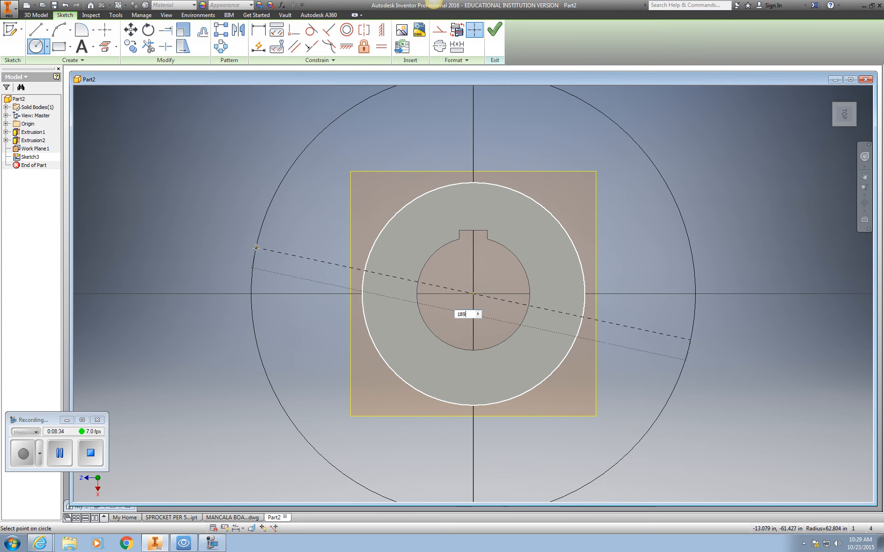
{"action": "key", "text": "Return"}
{"action": "key", "text": "Escape"}
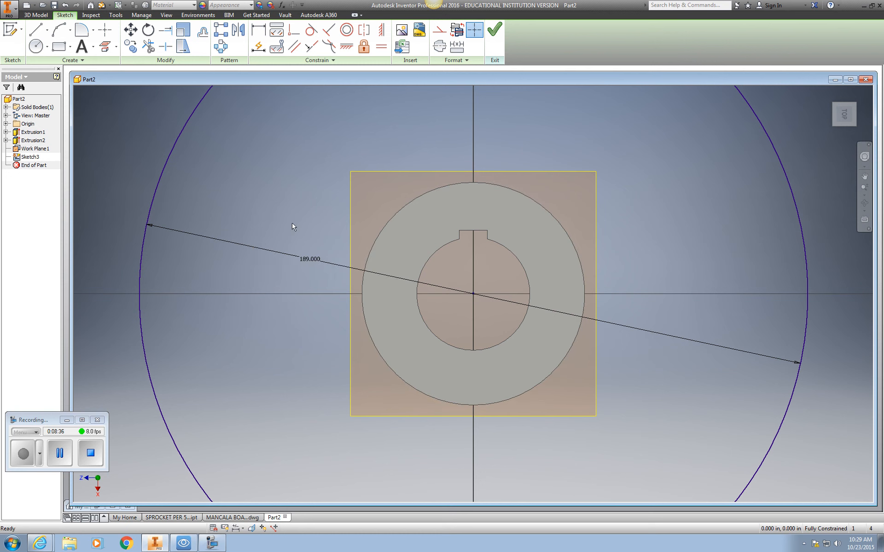
{"action": "left_click", "coordinate": [309, 263]}
{"action": "key", "text": "Delete"}
Sketch an 18 in diameter circle centred where the large circle crosses the vertical axis above the keyway, and delete its dimension.
{"action": "scroll", "coordinate": [372, 279], "scroll_direction": "up", "scroll_amount": 10}
{"action": "scroll", "coordinate": [379, 270], "scroll_direction": "down", "scroll_amount": 9}
{"action": "scroll", "coordinate": [379, 273], "scroll_direction": "up", "scroll_amount": 5}
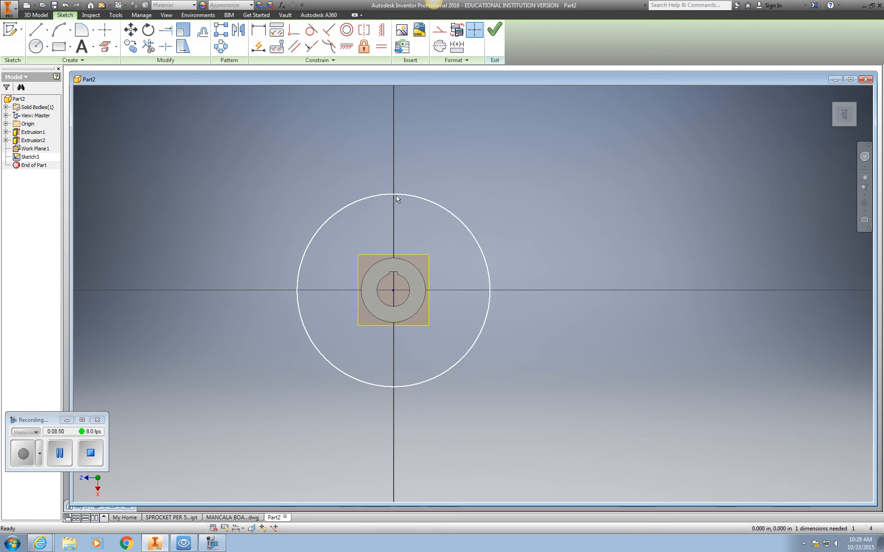
{"action": "scroll", "coordinate": [396, 198], "scroll_direction": "down", "scroll_amount": 3}
{"action": "middle_click_drag", "start_coordinate": [403, 215], "coordinate": [416, 160]}
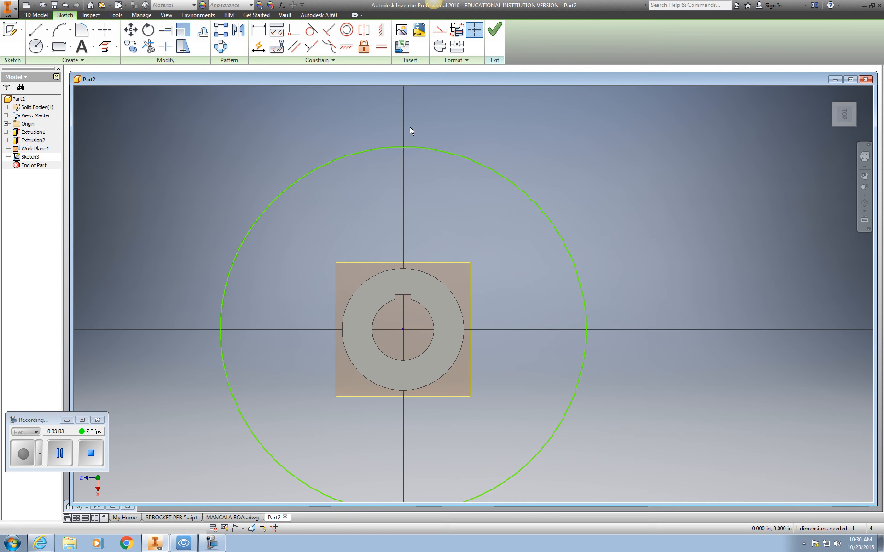
{"action": "scroll", "coordinate": [404, 153], "scroll_direction": "down", "scroll_amount": 3}
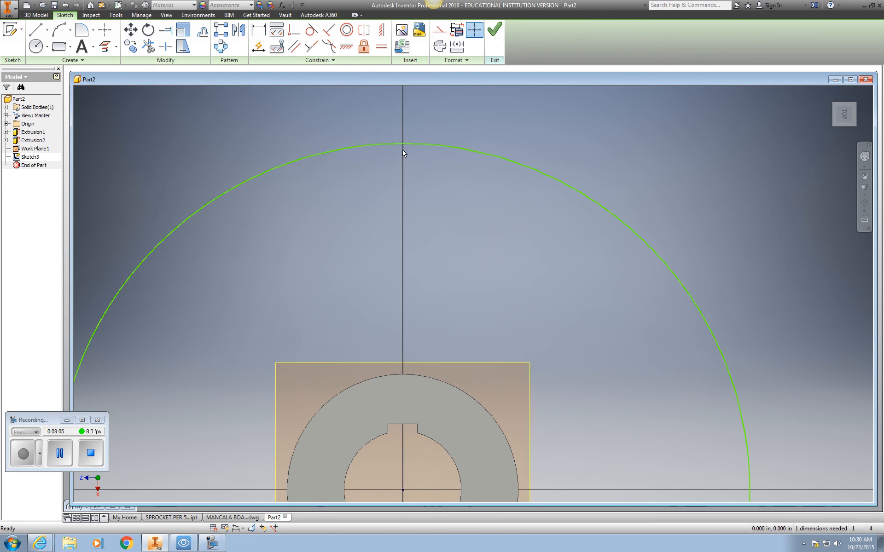
{"action": "scroll", "coordinate": [404, 154], "scroll_direction": "up", "scroll_amount": 2}
{"action": "scroll", "coordinate": [405, 153], "scroll_direction": "down", "scroll_amount": 4}
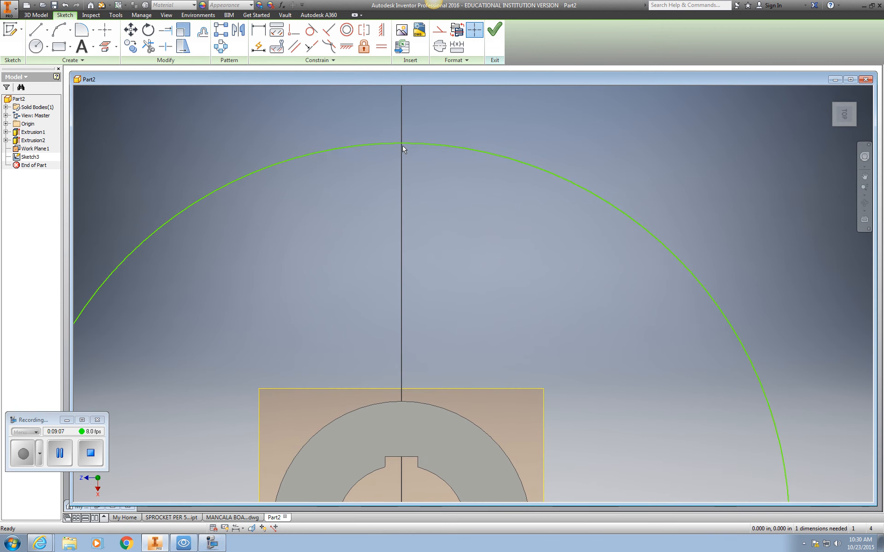
{"action": "scroll", "coordinate": [404, 153], "scroll_direction": "down", "scroll_amount": 3}
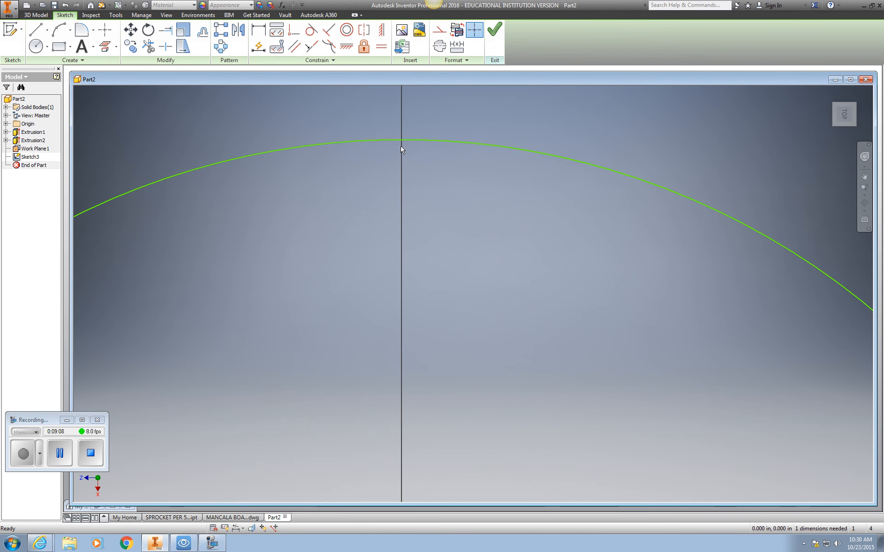
{"action": "left_click", "coordinate": [47, 46]}
{"action": "left_click", "coordinate": [48, 65]}
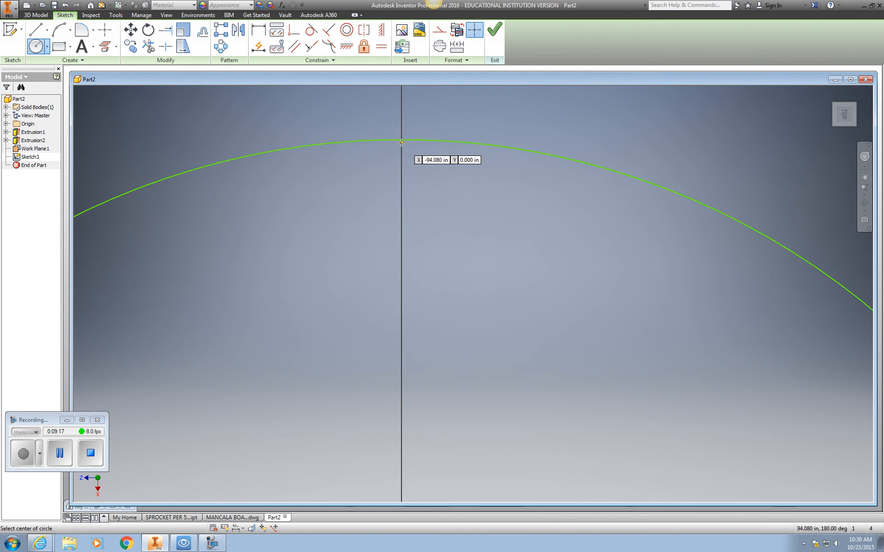
{"action": "left_click", "coordinate": [402, 140]}
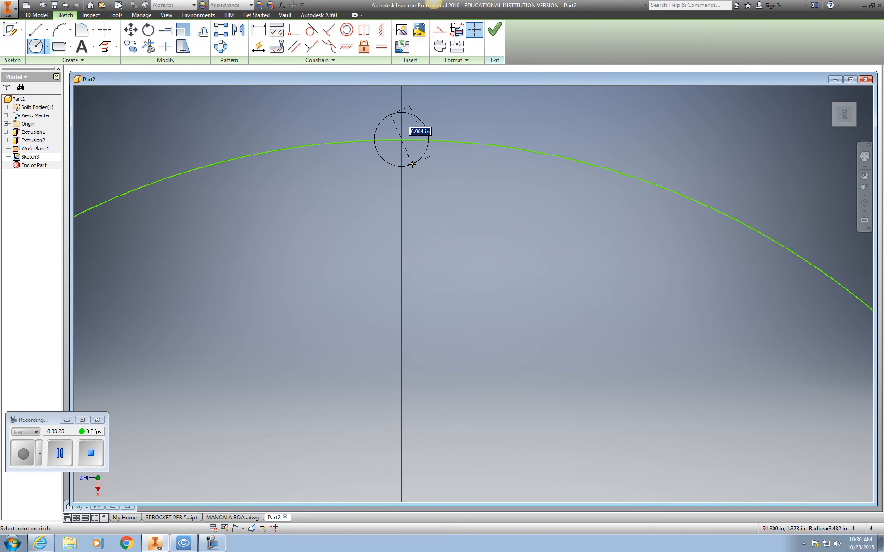
{"action": "type", "text": "18"}
{"action": "key", "text": "Return"}
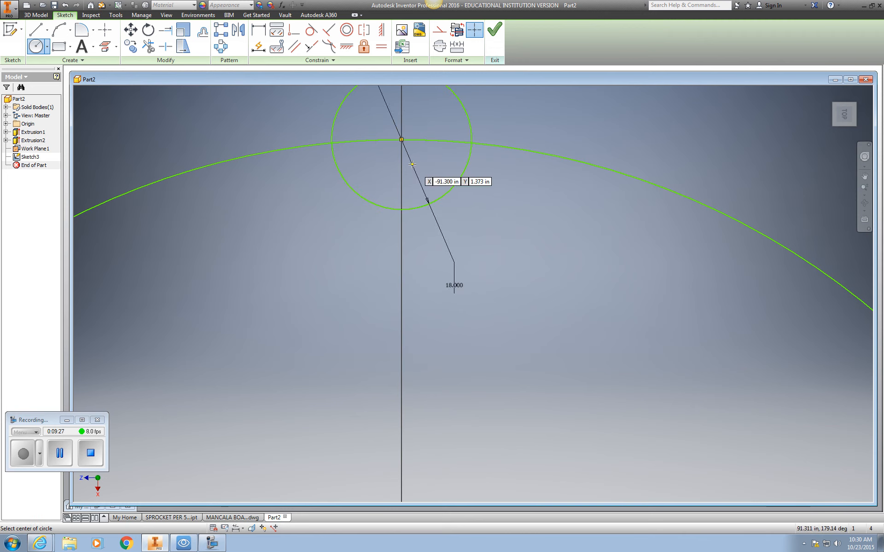
{"action": "key", "text": "Escape"}
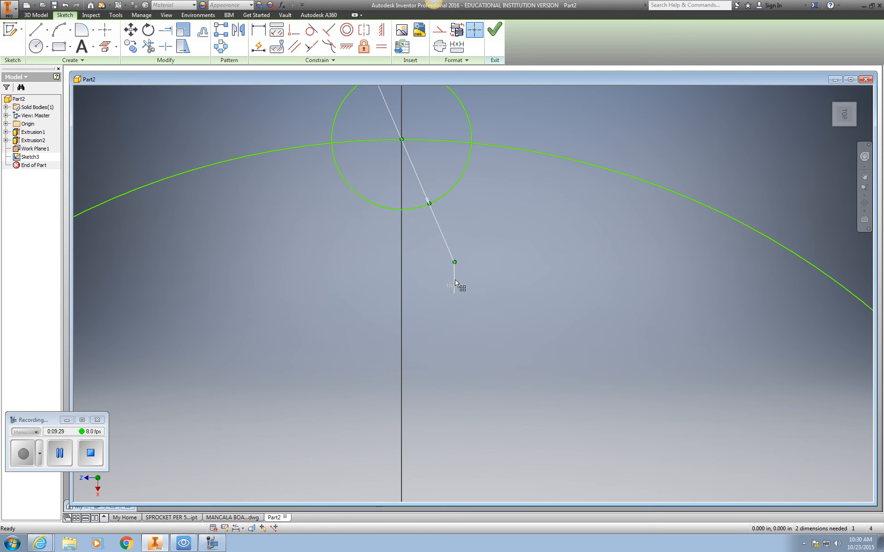
{"action": "left_click", "coordinate": [454, 284]}
{"action": "key", "text": "Delete"}
Trim the small circle's outer half and the large circle's arc inside it to form a semicircular notch.
{"action": "scroll", "coordinate": [452, 248], "scroll_direction": "up", "scroll_amount": 5}
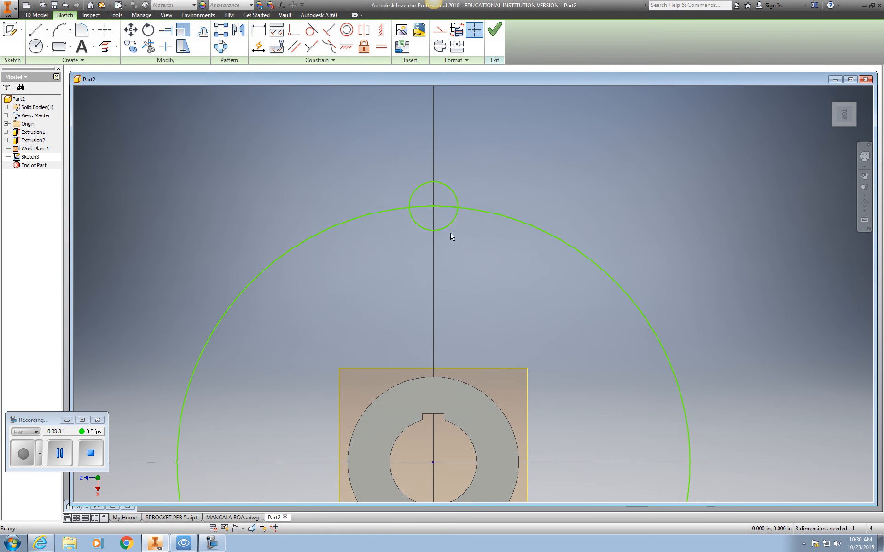
{"action": "scroll", "coordinate": [448, 231], "scroll_direction": "down", "scroll_amount": 3}
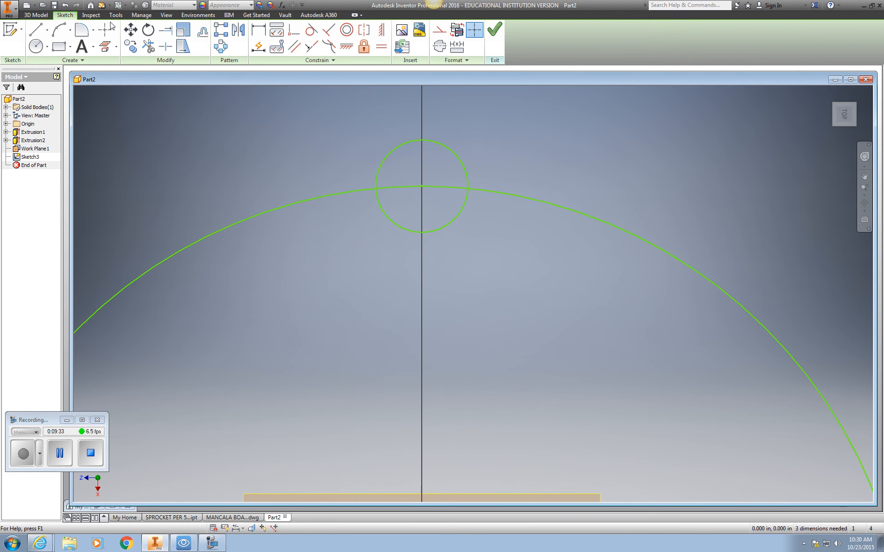
{"action": "left_click", "coordinate": [148, 46]}
{"action": "left_click", "coordinate": [379, 183]}
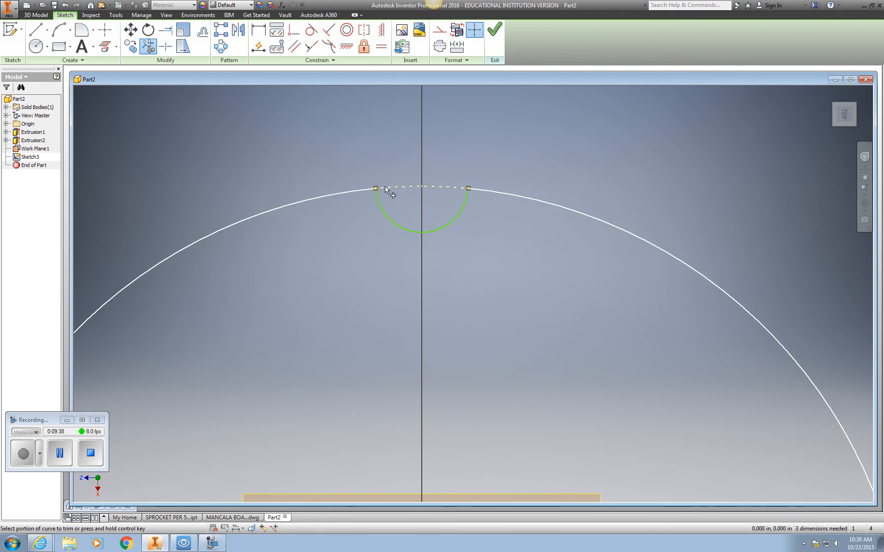
{"action": "left_click", "coordinate": [395, 187]}
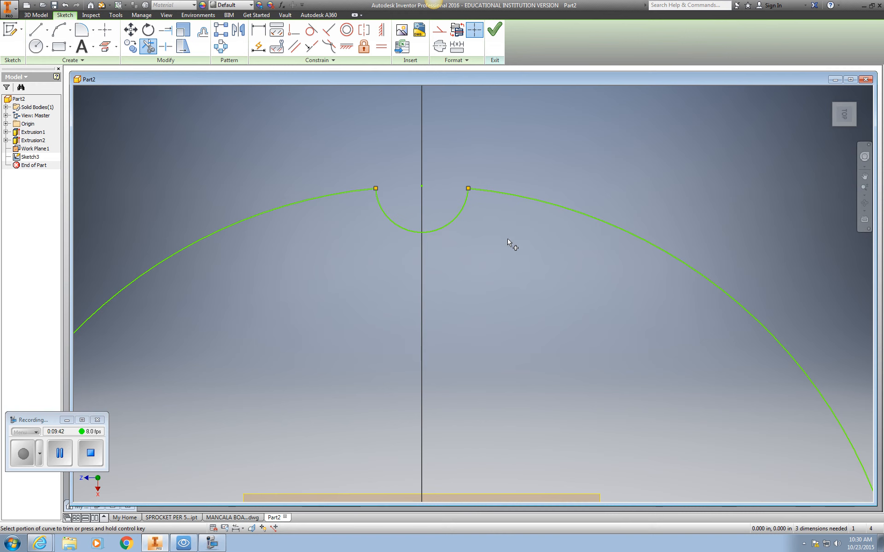
Create a circular pattern of the semicircular notch arc about the hub's centre point with 20 instances over 360 degrees.
{"action": "scroll", "coordinate": [510, 240], "scroll_direction": "down", "scroll_amount": 2}
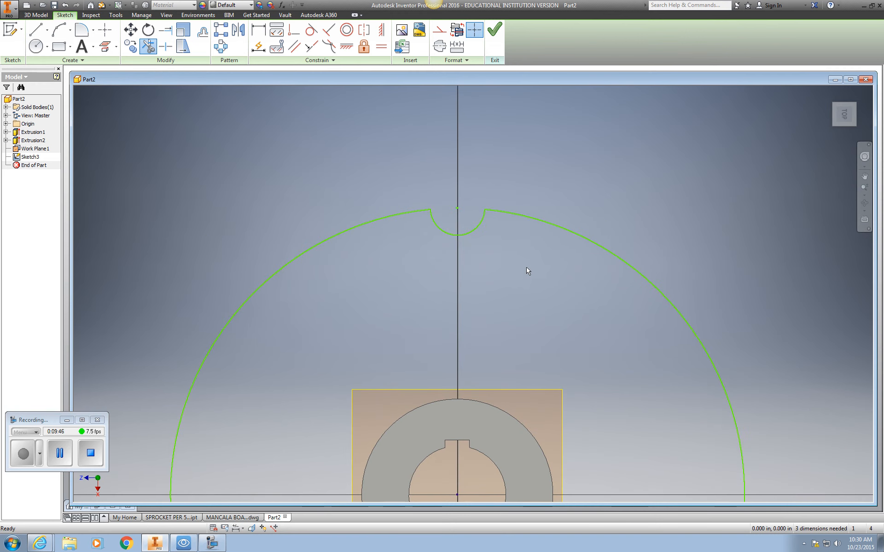
{"action": "scroll", "coordinate": [533, 271], "scroll_direction": "up", "scroll_amount": 4}
{"action": "scroll", "coordinate": [532, 270], "scroll_direction": "down", "scroll_amount": 5}
{"action": "scroll", "coordinate": [535, 272], "scroll_direction": "down", "scroll_amount": 2}
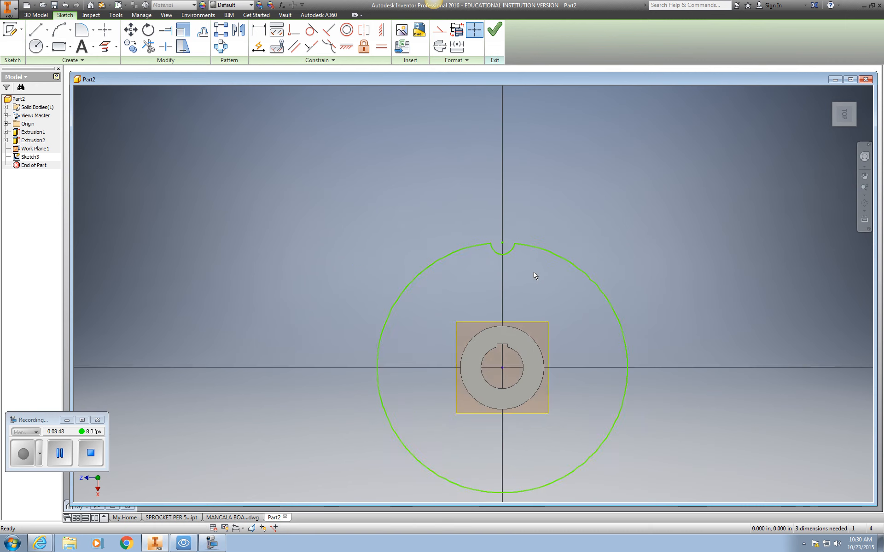
{"action": "middle_click_drag", "start_coordinate": [534, 272], "coordinate": [504, 216]}
{"action": "scroll", "coordinate": [541, 259], "scroll_direction": "up", "scroll_amount": 2}
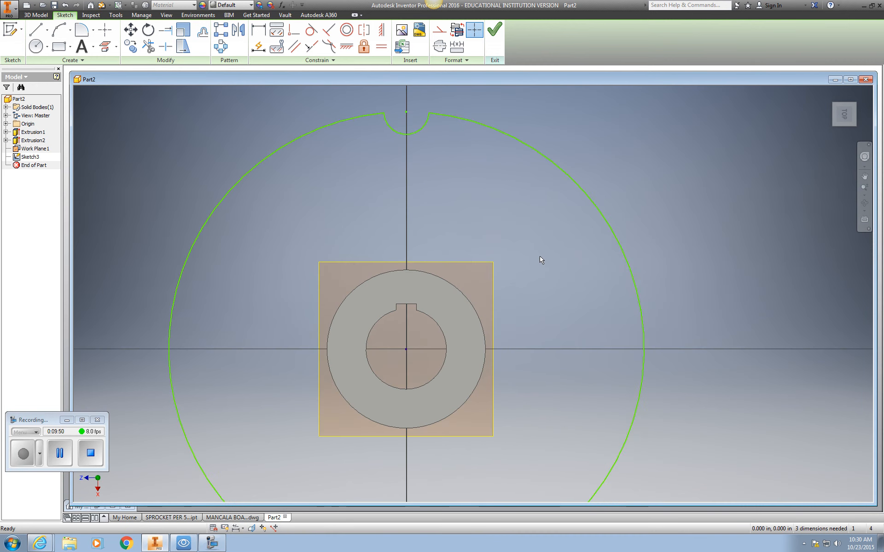
{"action": "middle_click_drag", "start_coordinate": [543, 259], "coordinate": [565, 239]}
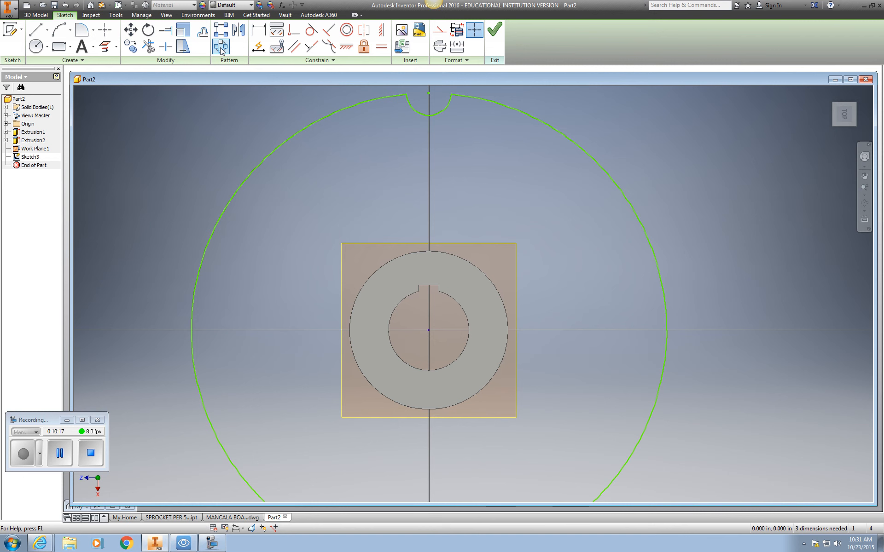
{"action": "left_click", "coordinate": [221, 47]}
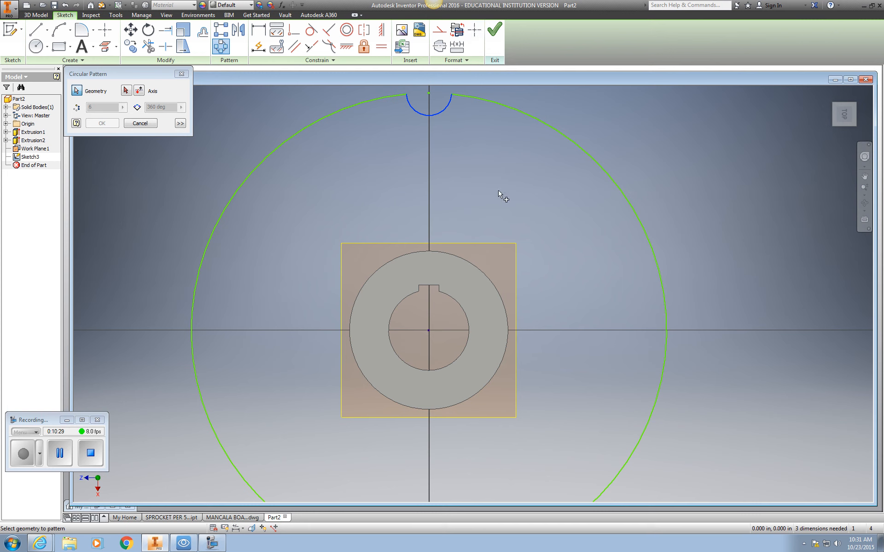
{"action": "left_click", "coordinate": [126, 91]}
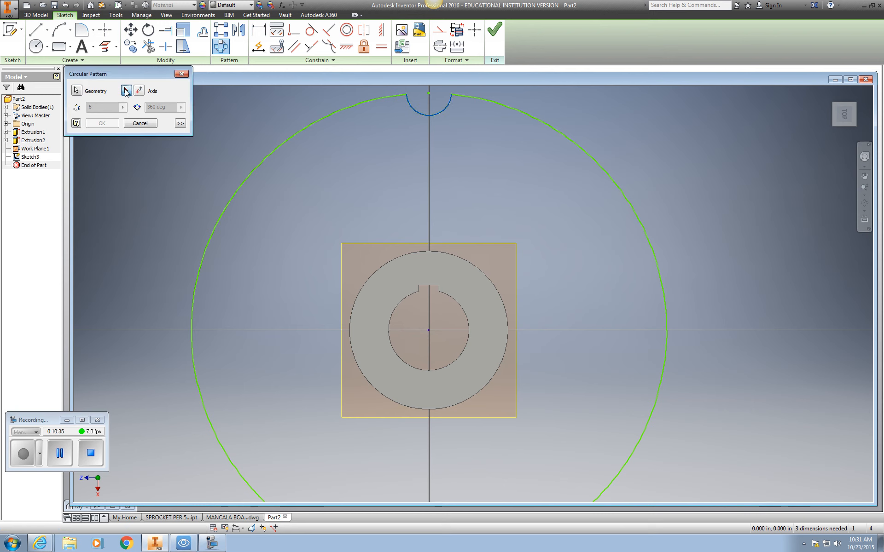
{"action": "left_click", "coordinate": [428, 330]}
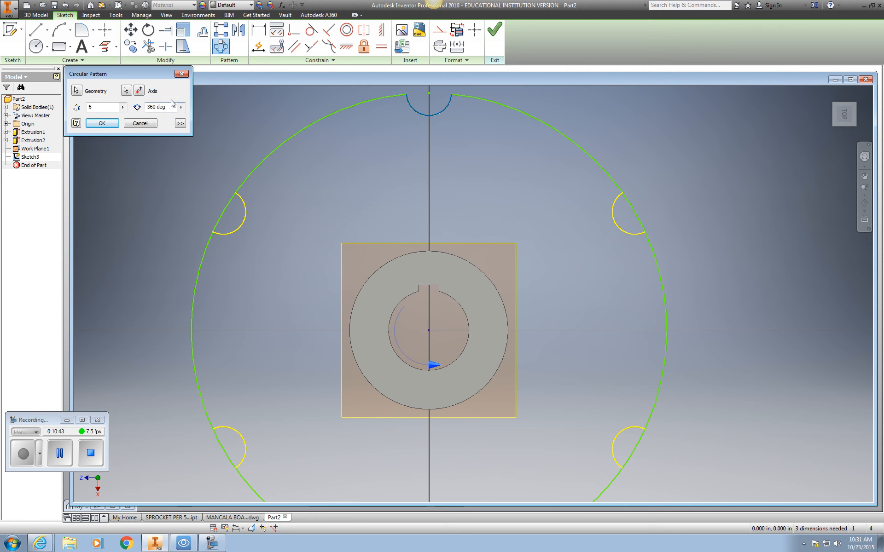
{"action": "double_click", "coordinate": [87, 108]}
{"action": "type", "text": "5"}
{"action": "left_click", "coordinate": [88, 108]}
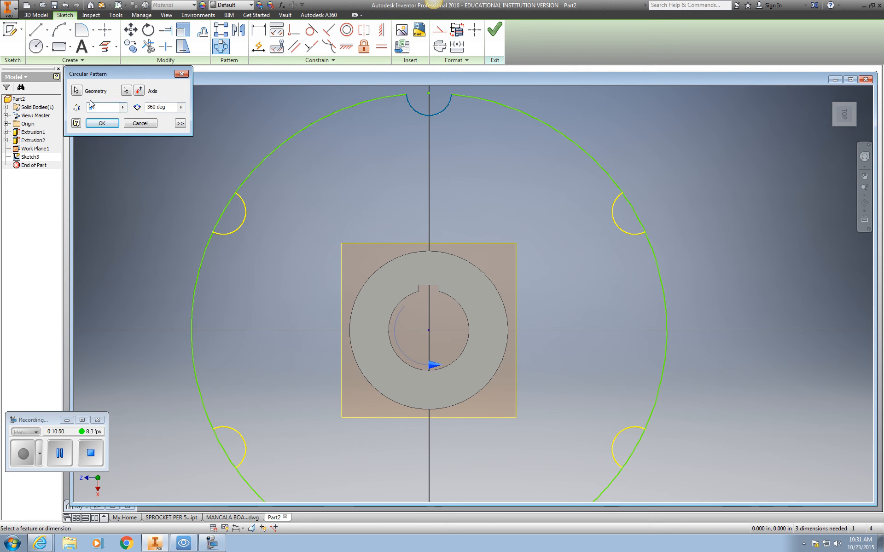
{"action": "key", "text": "BackSpace"}
{"action": "type", "text": "20"}
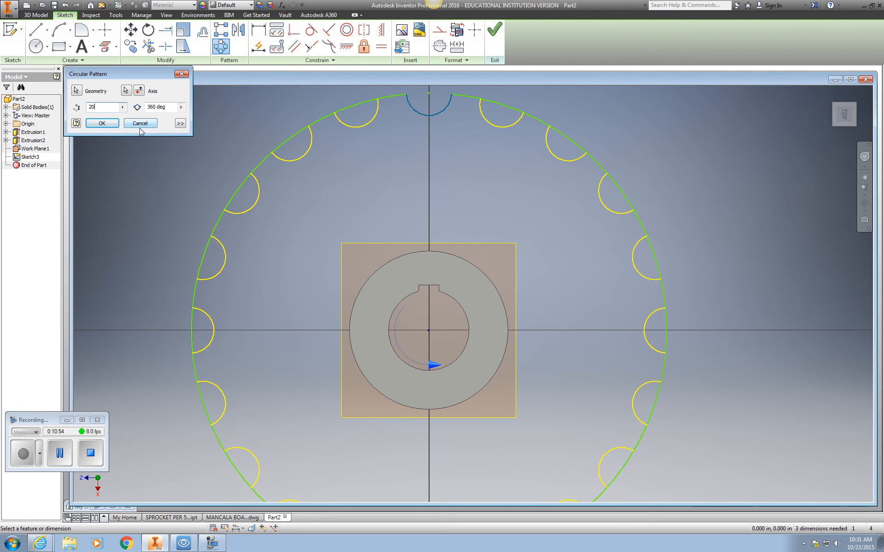
{"action": "left_click", "coordinate": [104, 125]}
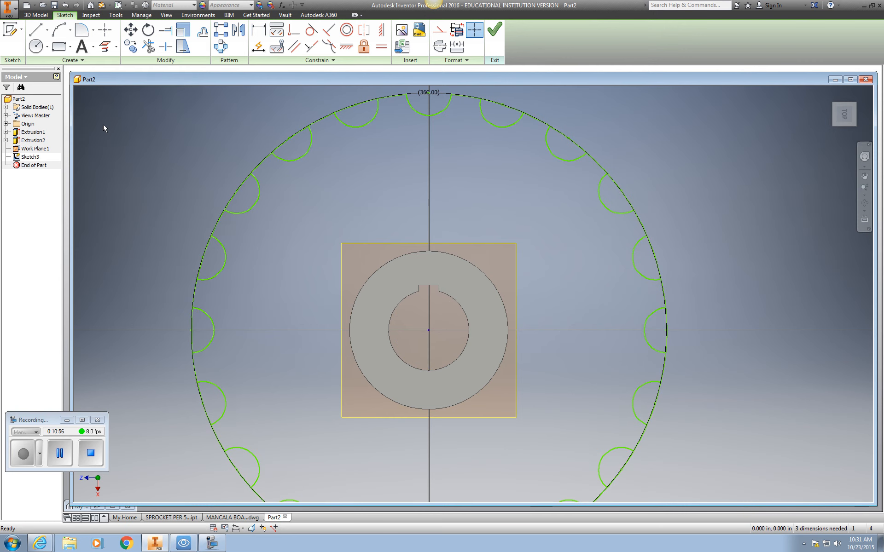
Trim the large circle's arcs inside the 19 patterned notches so the disc outline follows the semicircular cutouts all around.
{"action": "middle_click_drag", "start_coordinate": [441, 201], "coordinate": [437, 214]}
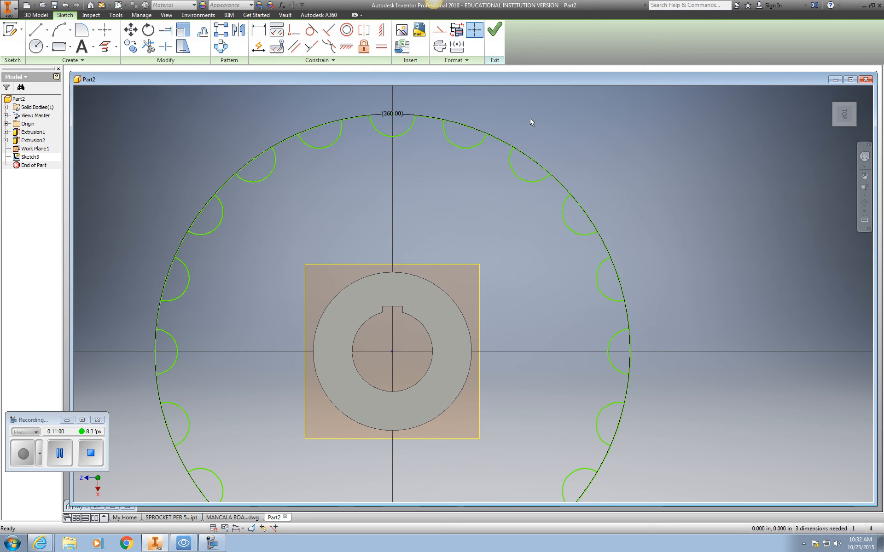
{"action": "left_click", "coordinate": [148, 46]}
{"action": "left_click", "coordinate": [252, 165]}
{"action": "left_click", "coordinate": [313, 135]}
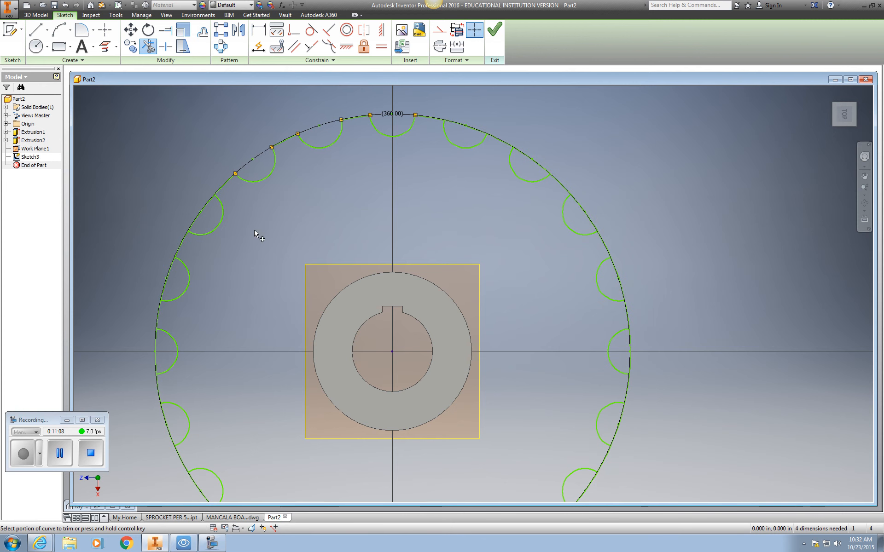
{"action": "left_click", "coordinate": [199, 220]}
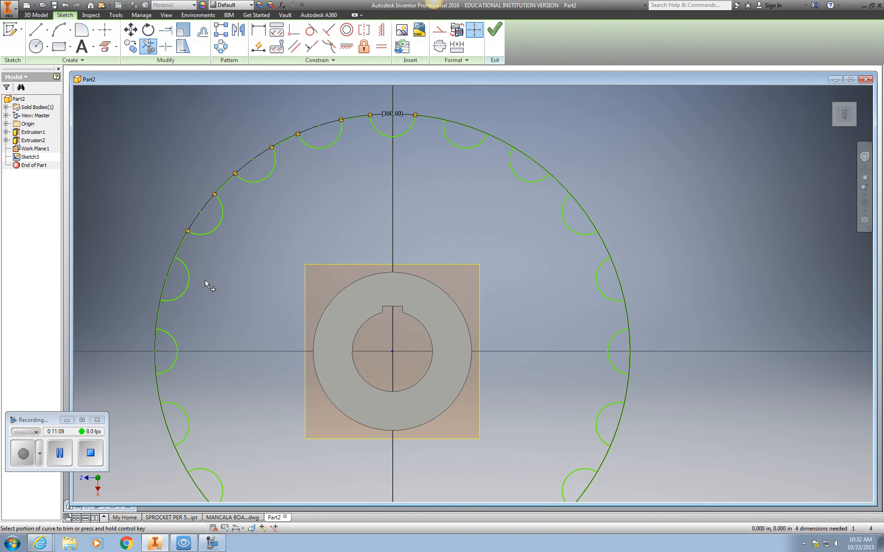
{"action": "left_click", "coordinate": [166, 290]}
{"action": "left_click", "coordinate": [155, 362]}
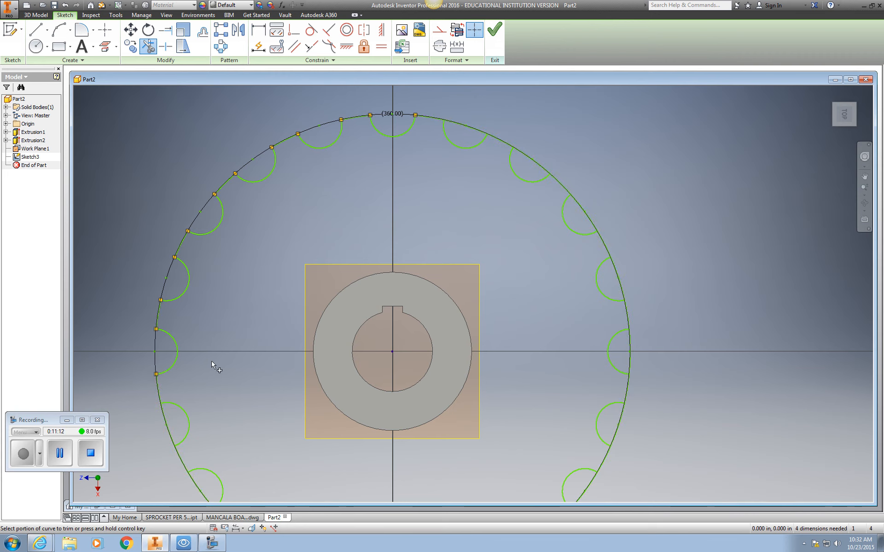
{"action": "middle_click_drag", "start_coordinate": [214, 366], "coordinate": [242, 193]}
{"action": "left_click", "coordinate": [200, 268]}
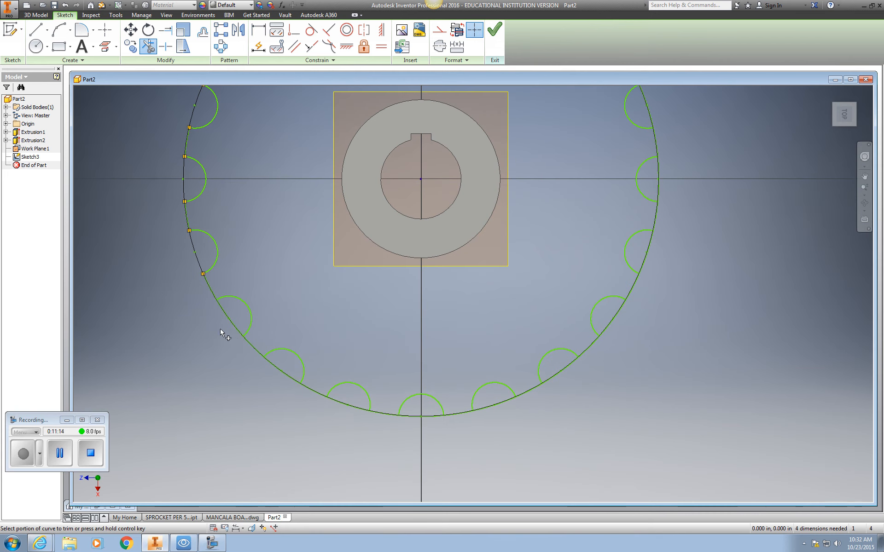
{"action": "left_click", "coordinate": [230, 320]}
{"action": "left_click", "coordinate": [278, 371]}
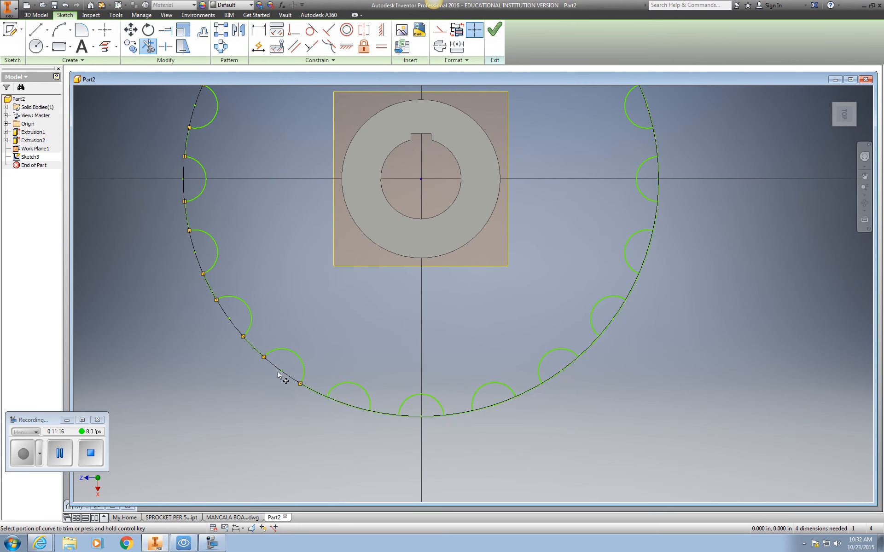
{"action": "left_click", "coordinate": [350, 409]}
{"action": "left_click", "coordinate": [430, 417]}
{"action": "left_click", "coordinate": [497, 407]}
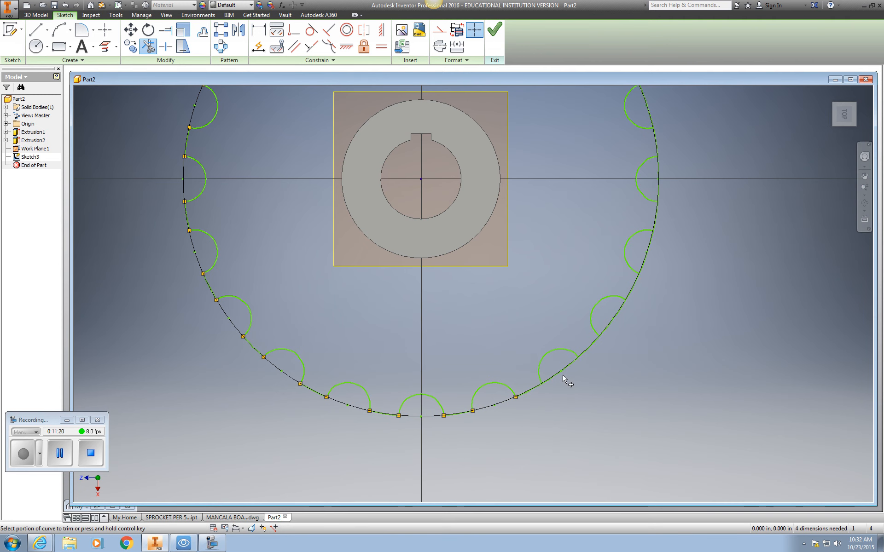
{"action": "left_click", "coordinate": [566, 368]}
{"action": "left_click", "coordinate": [615, 317]}
{"action": "left_click", "coordinate": [650, 259]}
{"action": "middle_click_drag", "start_coordinate": [675, 251], "coordinate": [675, 251]}
{"action": "scroll", "coordinate": [675, 251], "scroll_direction": "down", "scroll_amount": 3}
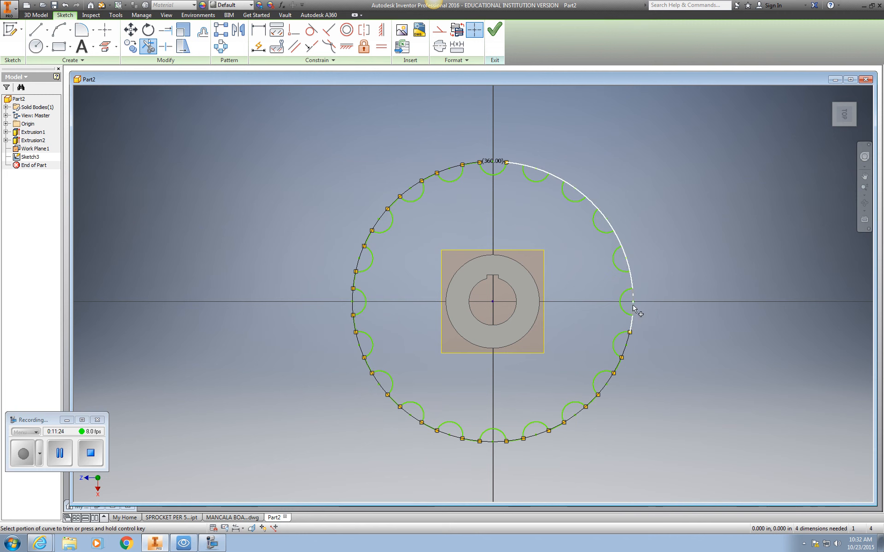
{"action": "left_click", "coordinate": [636, 306]}
{"action": "left_click", "coordinate": [625, 256]}
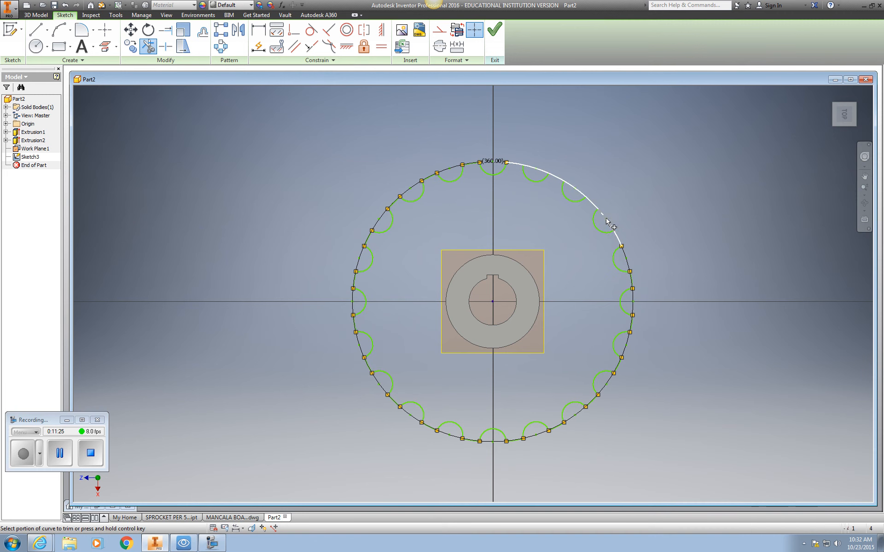
{"action": "left_click", "coordinate": [609, 223]}
{"action": "left_click", "coordinate": [576, 191]}
{"action": "left_click", "coordinate": [534, 170]}
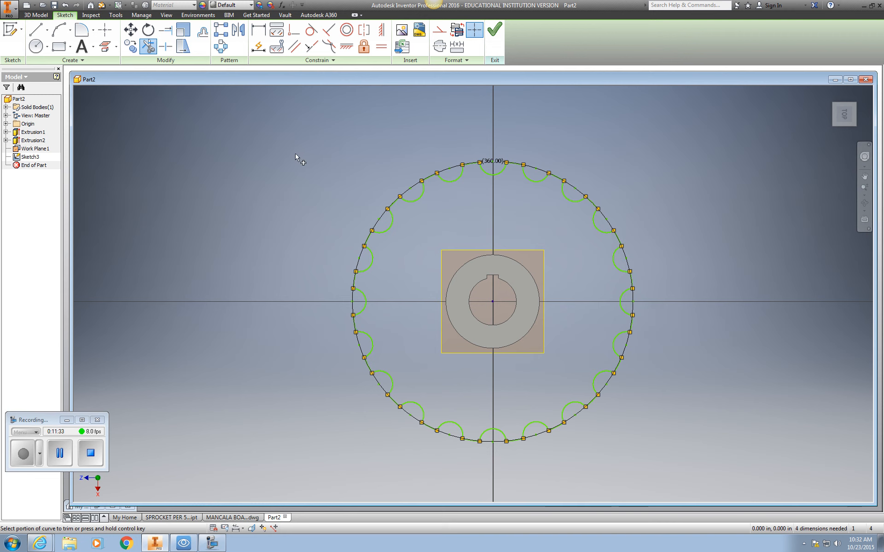
{"action": "key", "text": "Escape"}
{"action": "scroll", "coordinate": [304, 164], "scroll_direction": "up", "scroll_amount": 6}
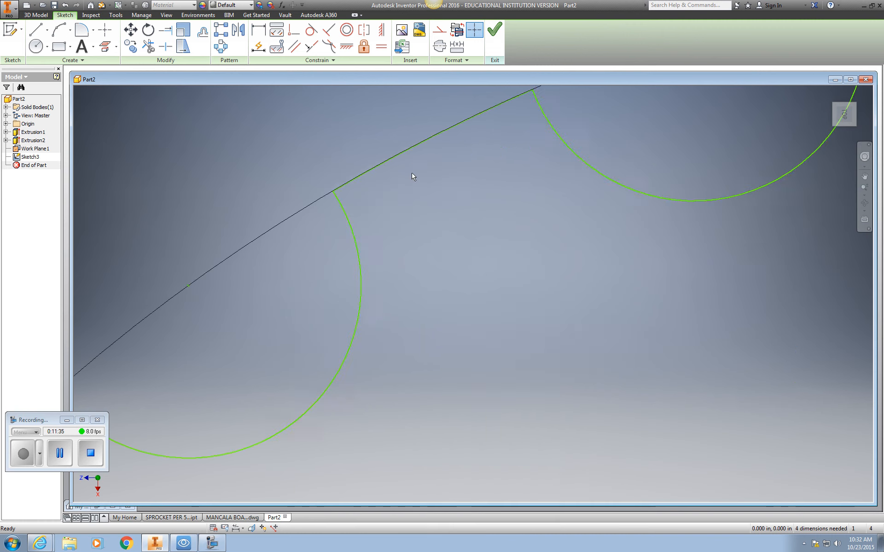
{"action": "scroll", "coordinate": [412, 176], "scroll_direction": "down", "scroll_amount": 6}
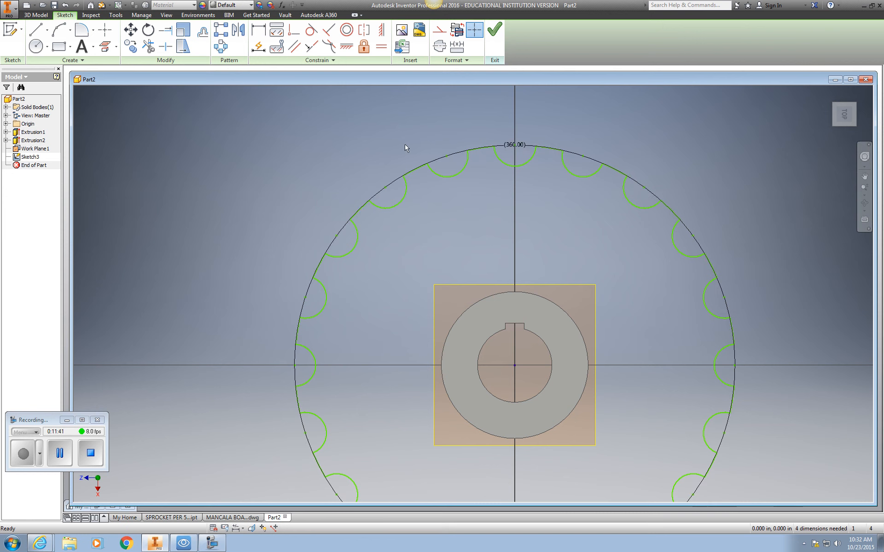
{"action": "right_click", "coordinate": [30, 159]}
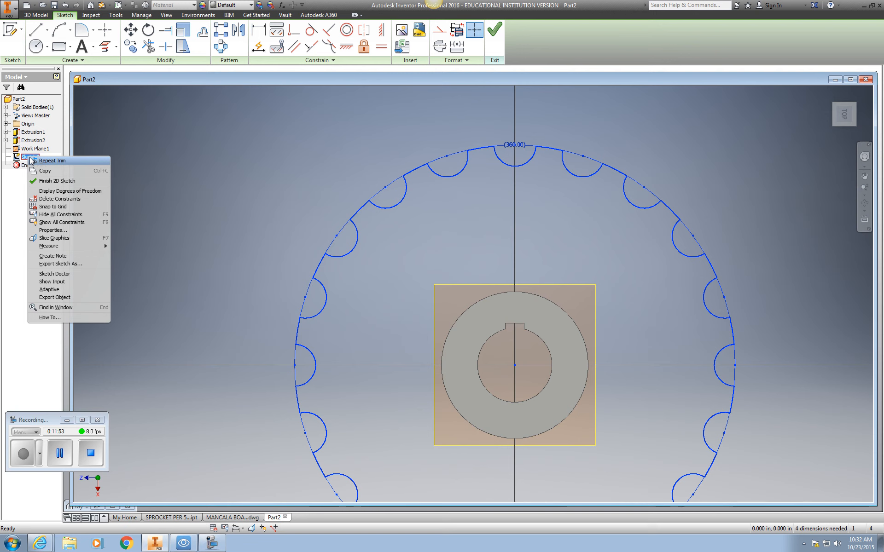
{"action": "left_click", "coordinate": [261, 193]}
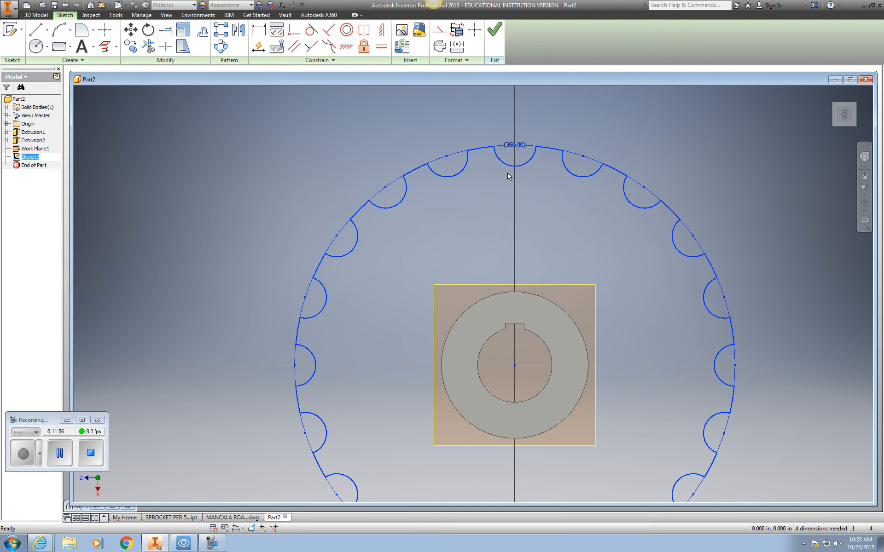
{"action": "right_click", "coordinate": [518, 146]}
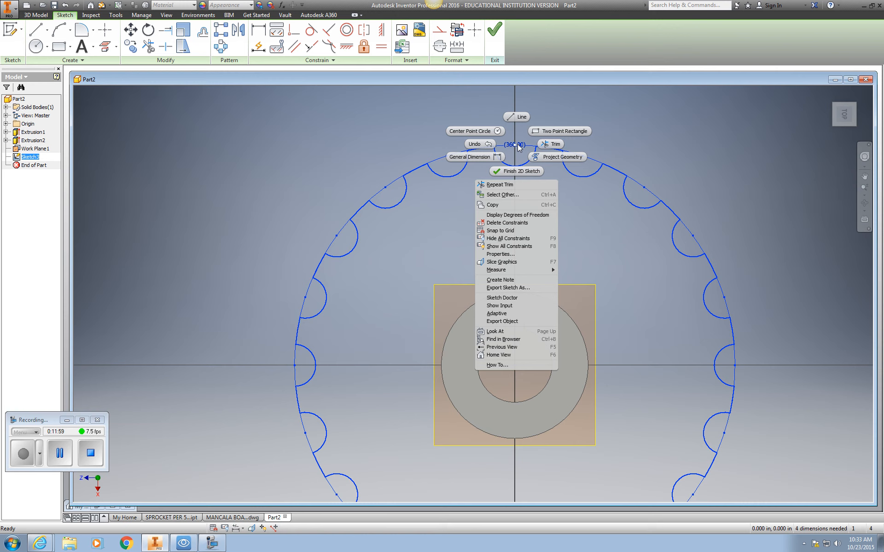
{"action": "left_click", "coordinate": [572, 204]}
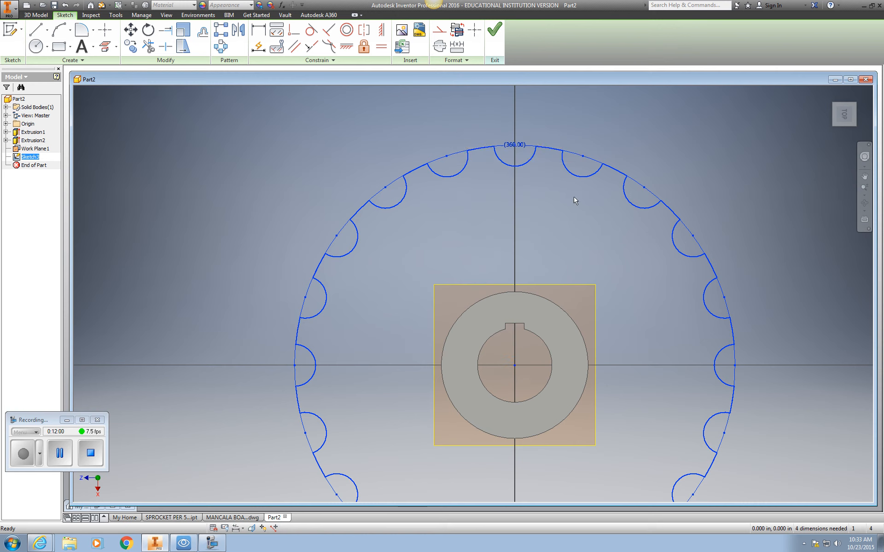
{"action": "right_click", "coordinate": [518, 145]}
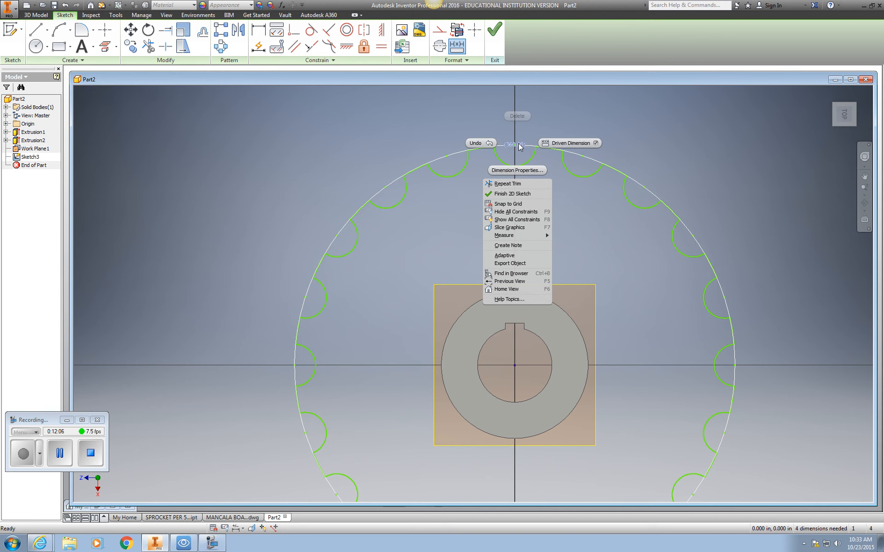
{"action": "left_click", "coordinate": [570, 226]}
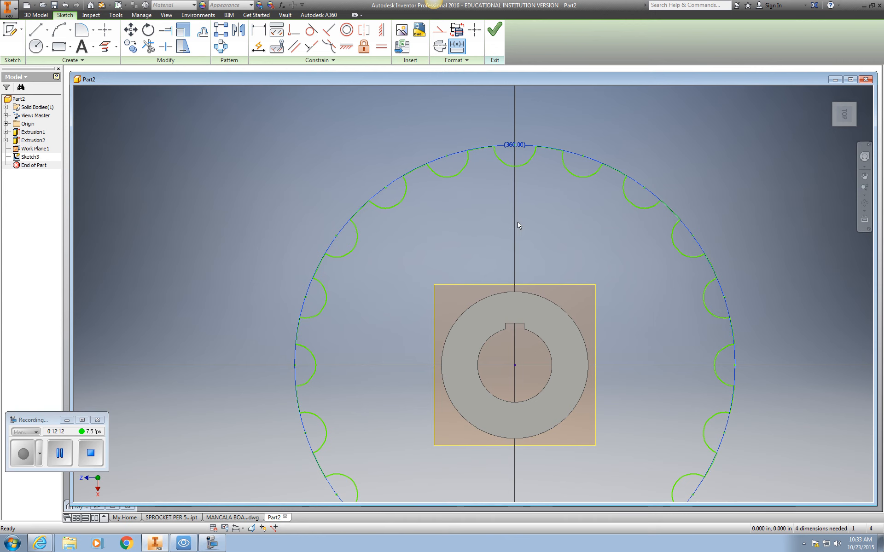
{"action": "right_click", "coordinate": [29, 151]}
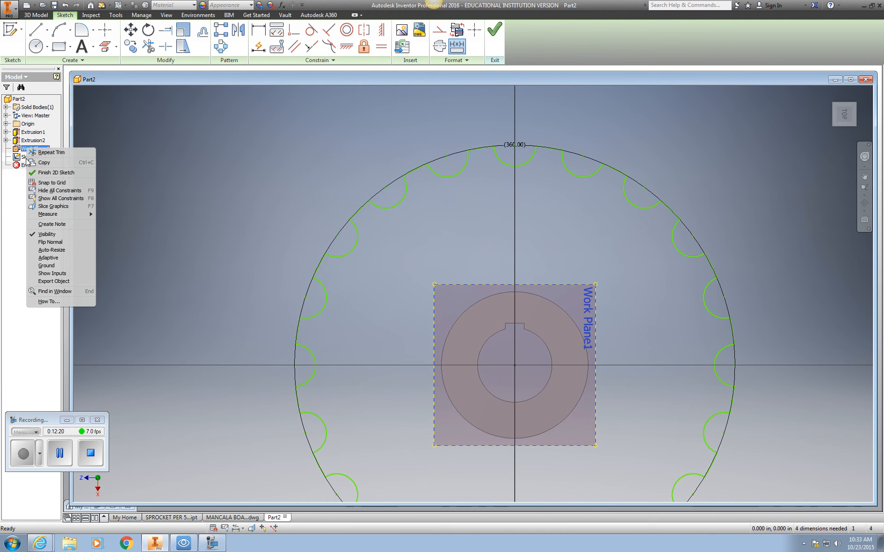
{"action": "left_click", "coordinate": [27, 158]}
{"action": "right_click", "coordinate": [28, 158]}
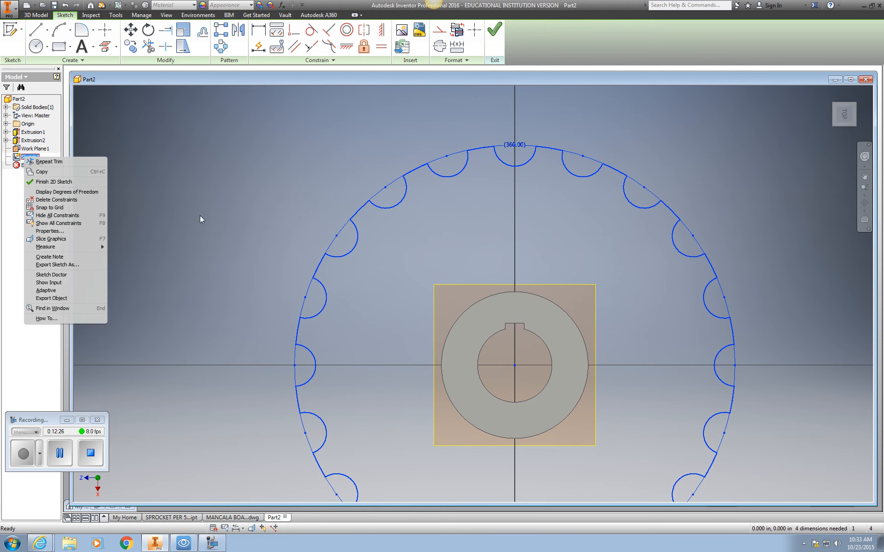
{"action": "left_click", "coordinate": [174, 207]}
Finish the sketch and extrude the notched disc profile asymmetrically, 2 in on each side of the work plane, joined to the hub.
{"action": "left_click", "coordinate": [495, 29]}
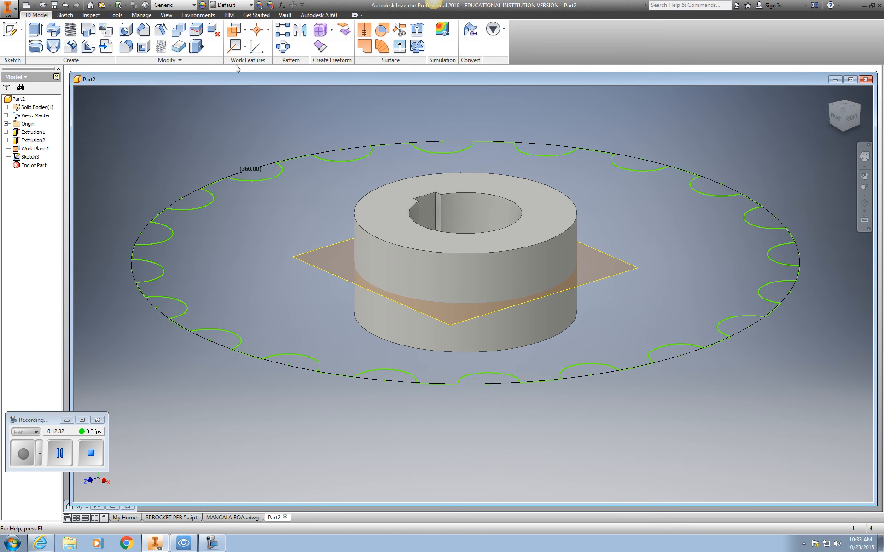
{"action": "left_click", "coordinate": [36, 30]}
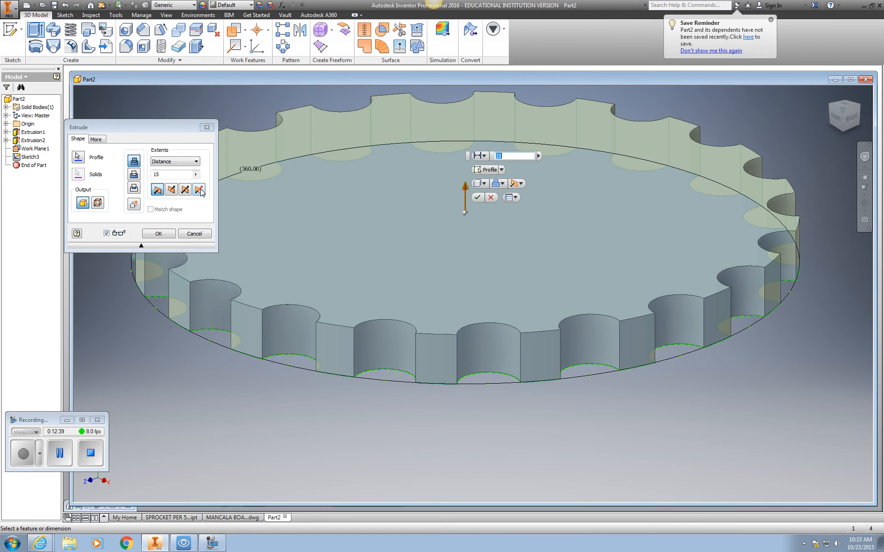
{"action": "left_click", "coordinate": [199, 189]}
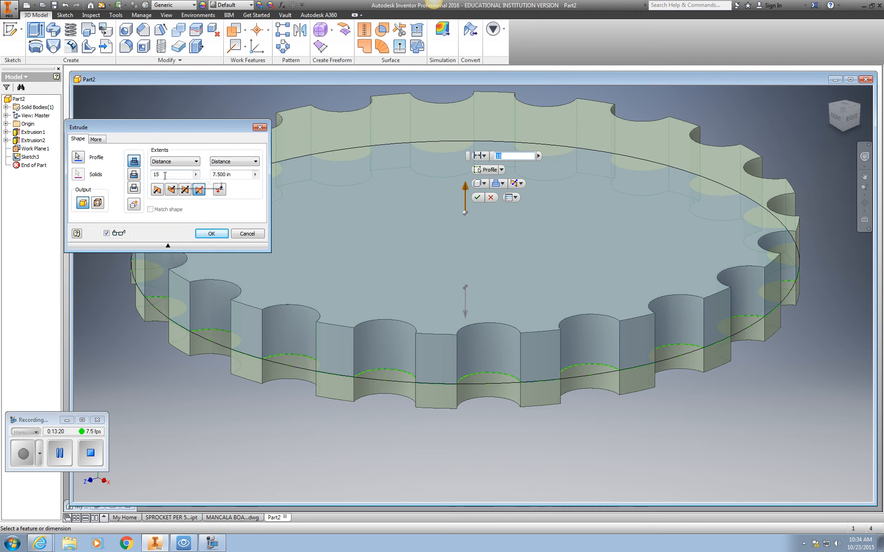
{"action": "left_click_drag", "start_coordinate": [168, 174], "coordinate": [150, 178]}
{"action": "type", "text": "2"}
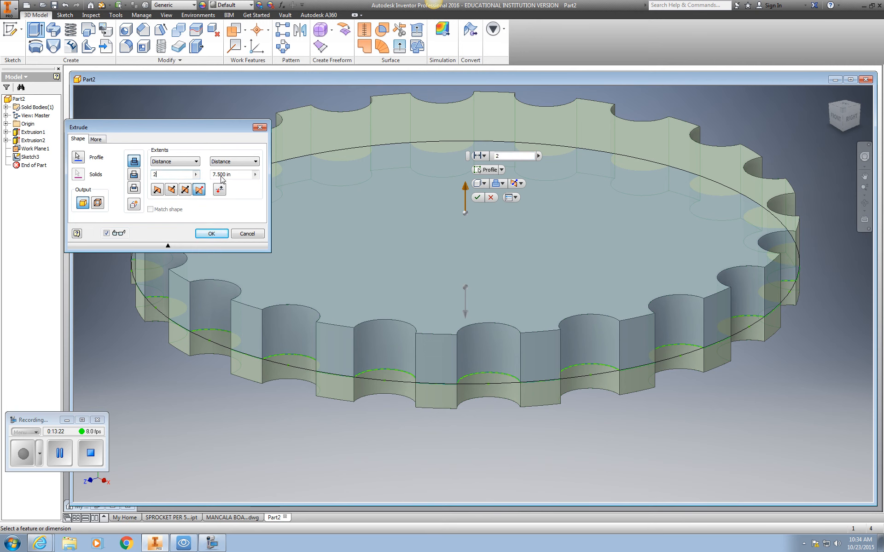
{"action": "left_click_drag", "start_coordinate": [238, 174], "coordinate": [210, 175]}
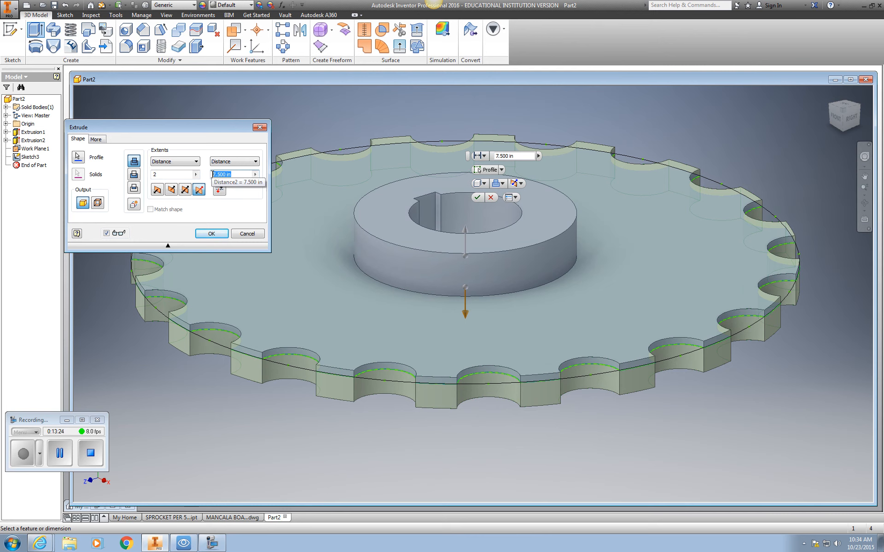
{"action": "type", "text": "2"}
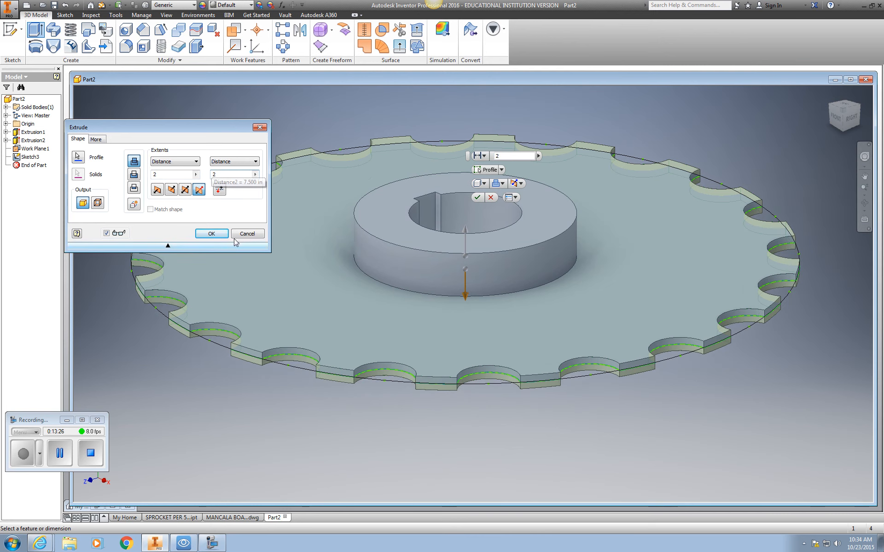
{"action": "left_click", "coordinate": [212, 232]}
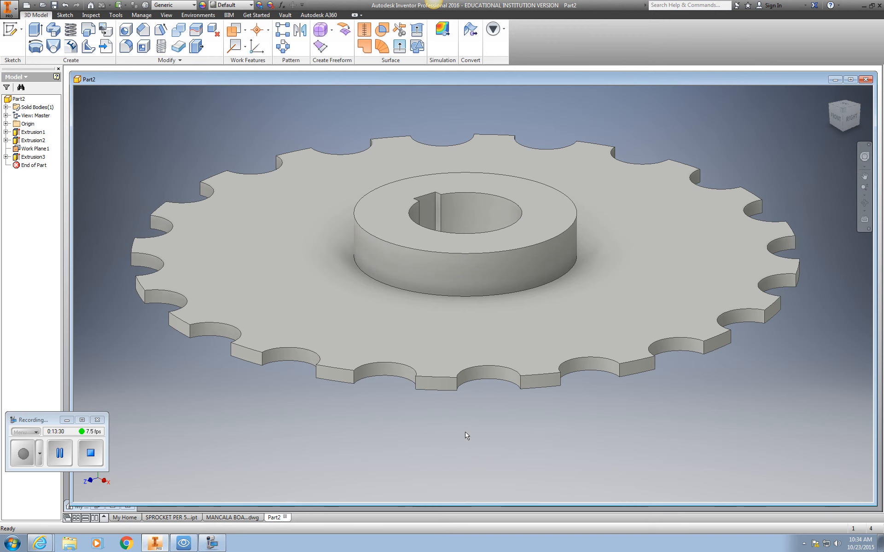
{"action": "scroll", "coordinate": [432, 392], "scroll_direction": "down", "scroll_amount": 3}
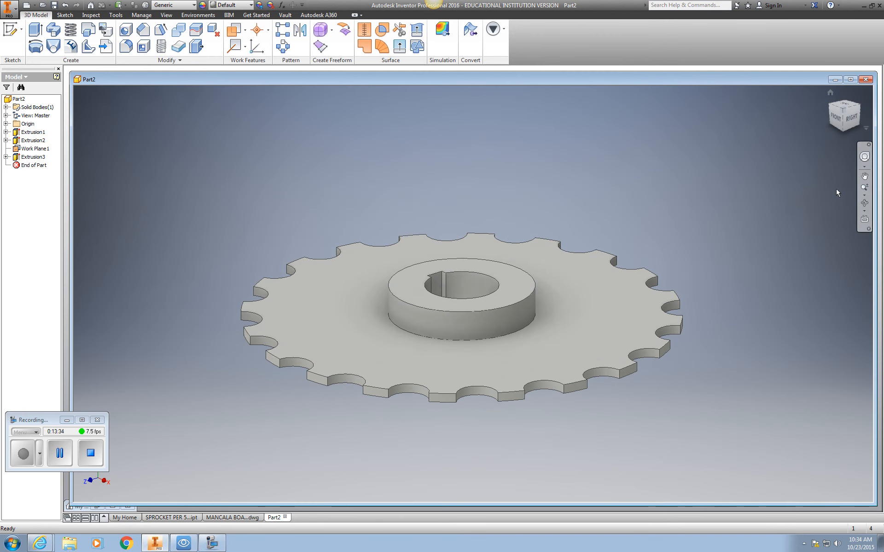
{"action": "mouse_move", "coordinate": [843, 113]}
{"action": "left_mouse_down"}
{"action": "mouse_move", "coordinate": [838, 131]}
{"action": "mouse_move", "coordinate": [838, 83]}
{"action": "mouse_move", "coordinate": [846, 123]}
{"action": "mouse_move", "coordinate": [855, 114]}
{"action": "left_mouse_up"}
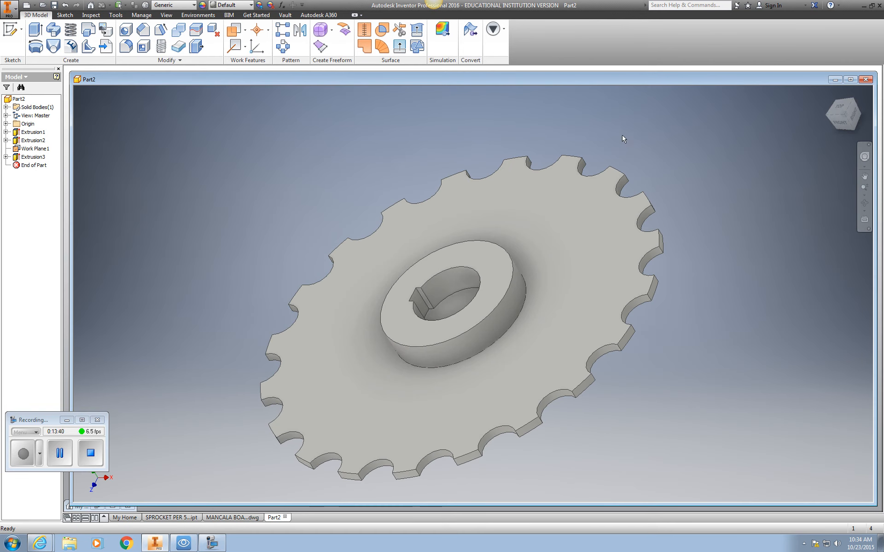